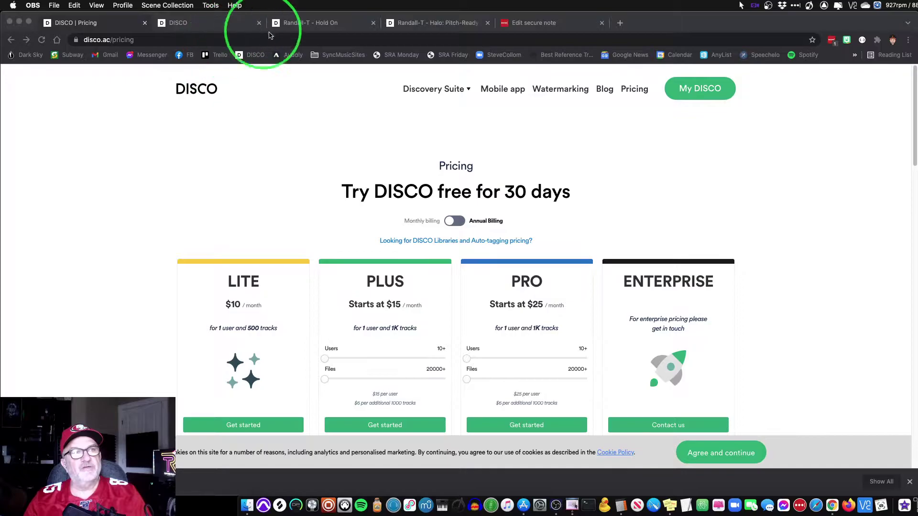
# - View the shared Hold On track page and the Halo: Pitch-Ready Masters playlist, expanding and collapsing its Instrumentals section
pyautogui.click(334, 25)
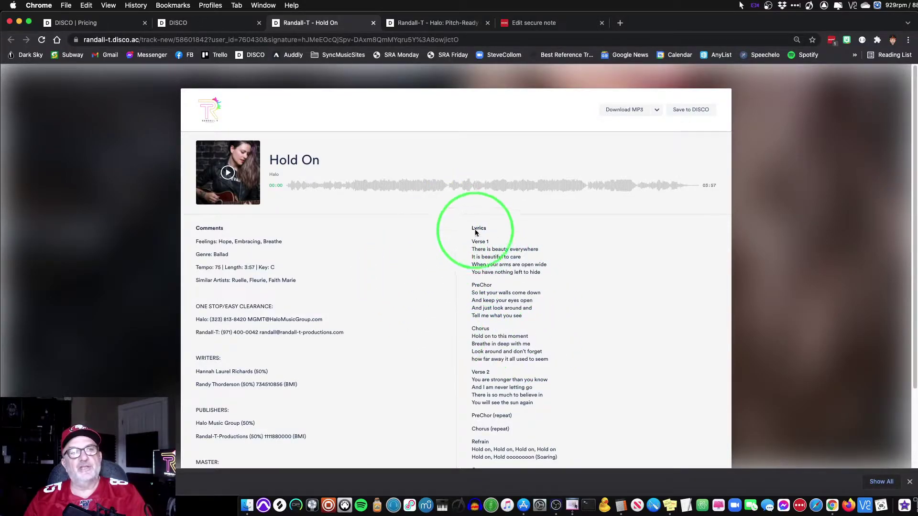
pyautogui.click(428, 25)
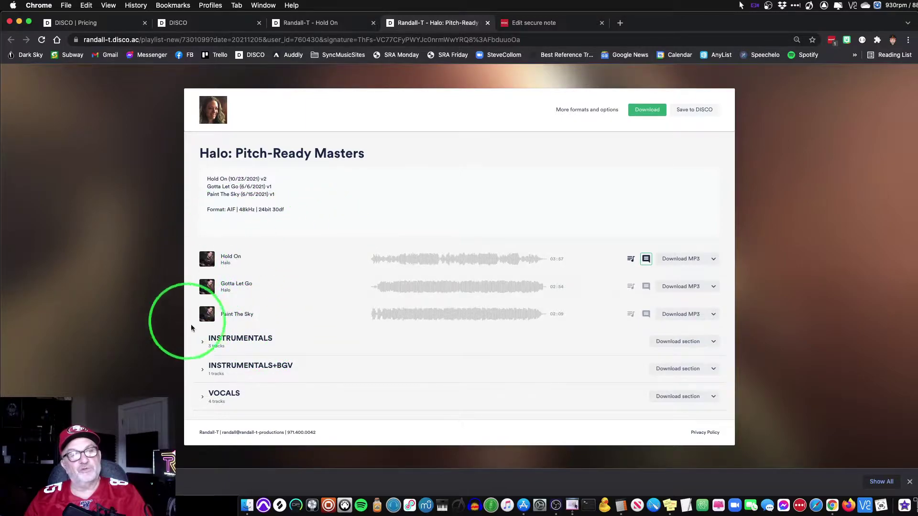
pyautogui.click(229, 345)
pyautogui.click(229, 345)
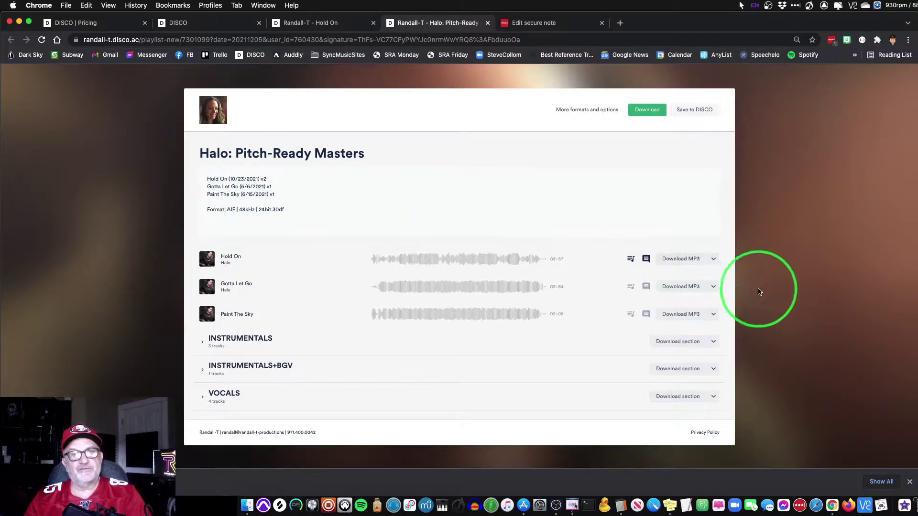
# - View the lyrics and the comments for Hold On in the Halo: Pitch-Ready Masters playlist
pyautogui.click(631, 260)
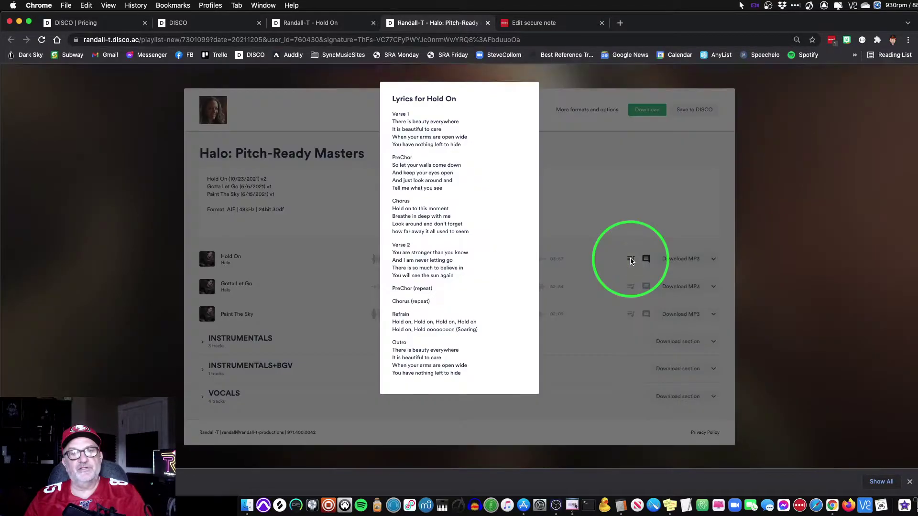
pyautogui.click(631, 260)
pyautogui.click(646, 259)
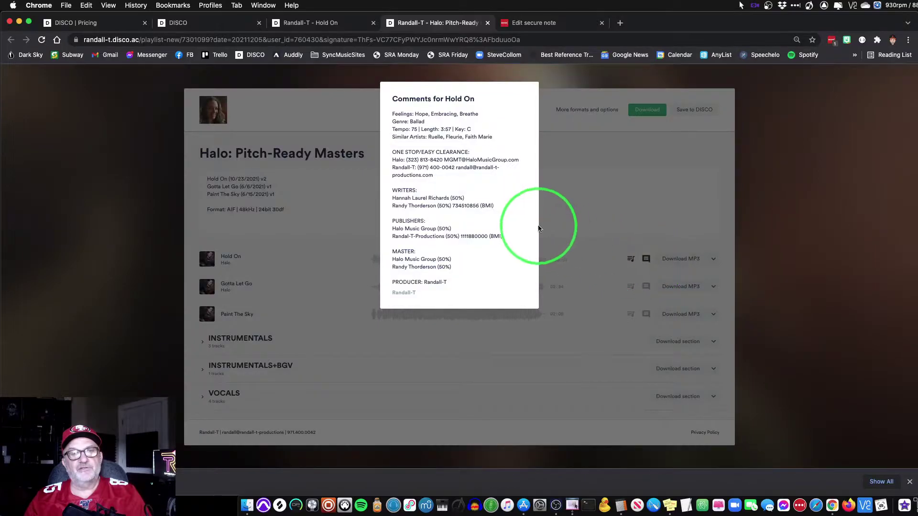
pyautogui.click(645, 259)
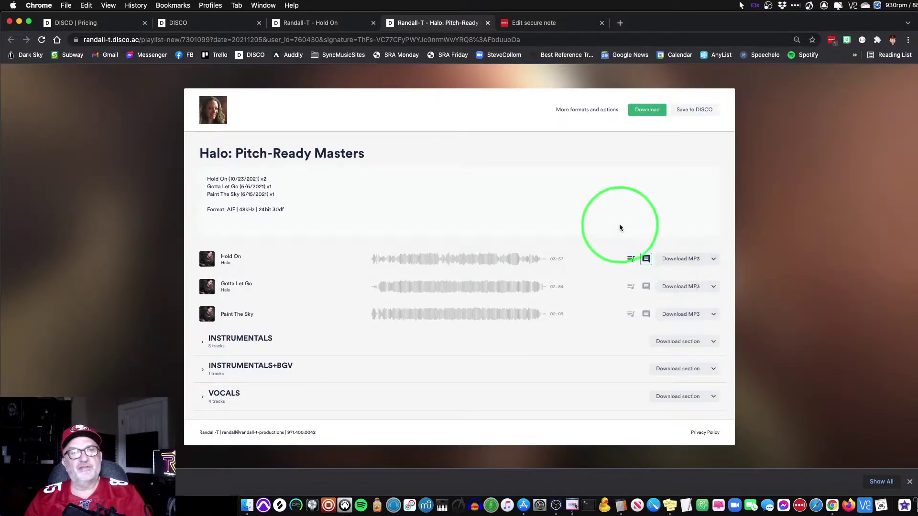
# - Return to the DISCO workspace and browse the catalog by tracks, then switch back to playlists
pyautogui.click(198, 26)
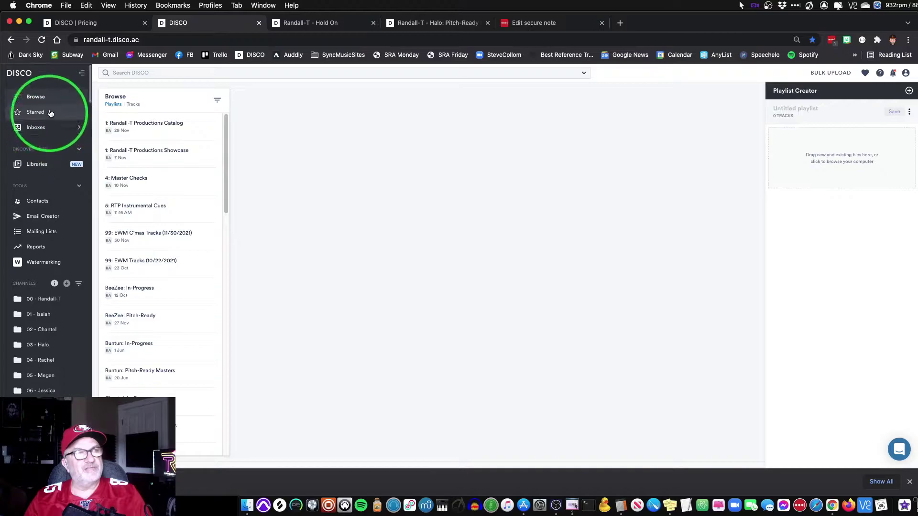
pyautogui.click(44, 98)
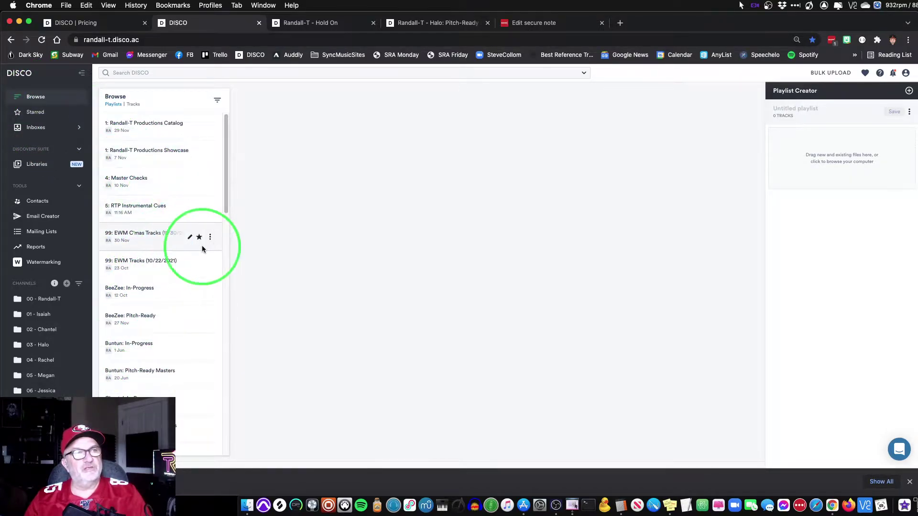
pyautogui.click(134, 104)
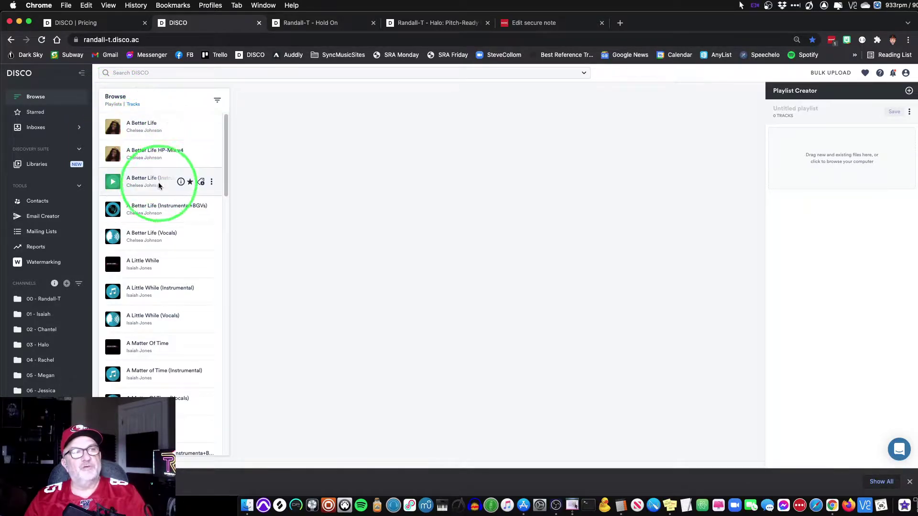
pyautogui.click(114, 106)
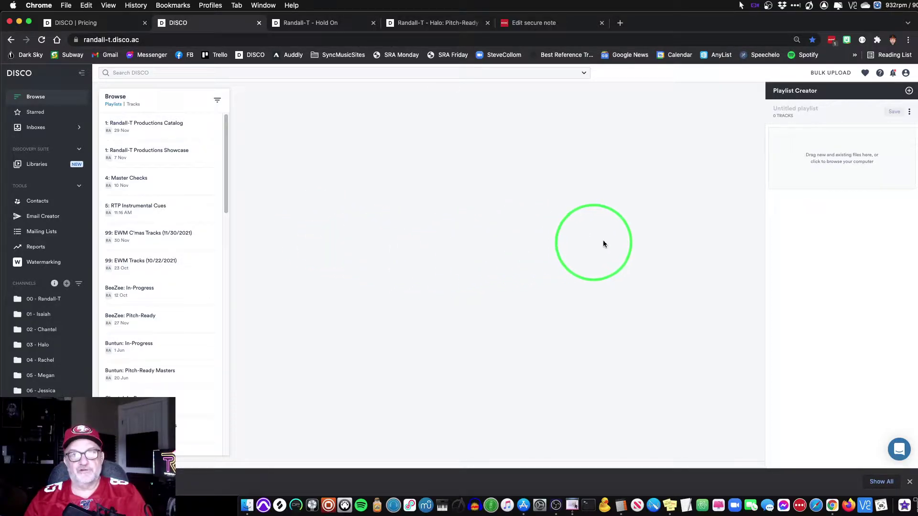
# - Check the company logo in the Business Settings and on the shared Hold On track page
pyautogui.click(907, 74)
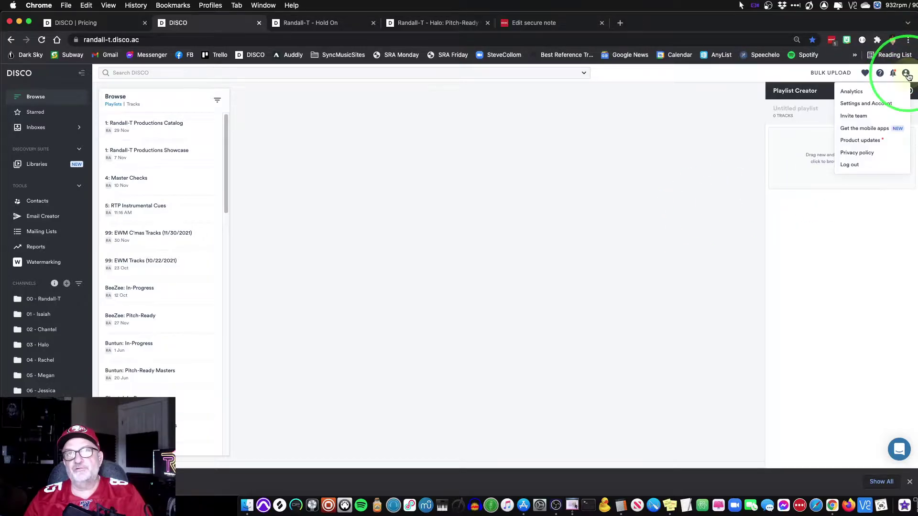
pyautogui.click(850, 105)
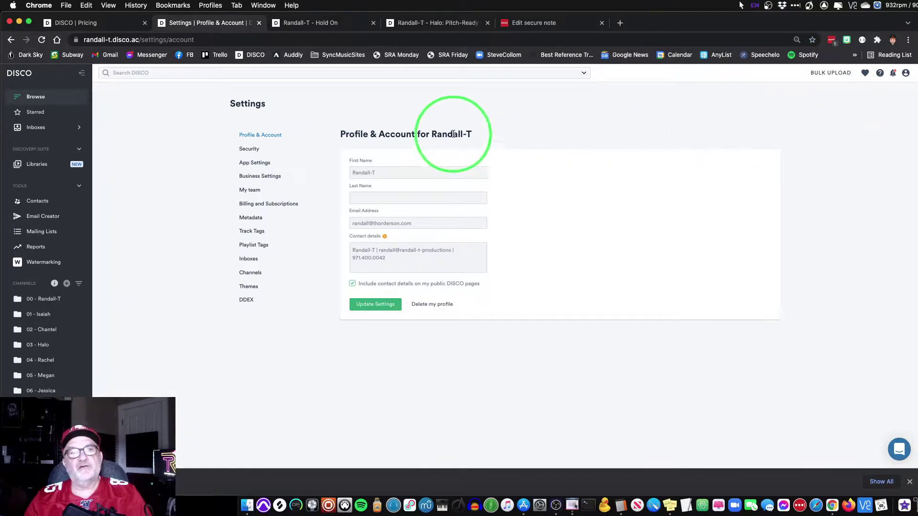
pyautogui.click(264, 178)
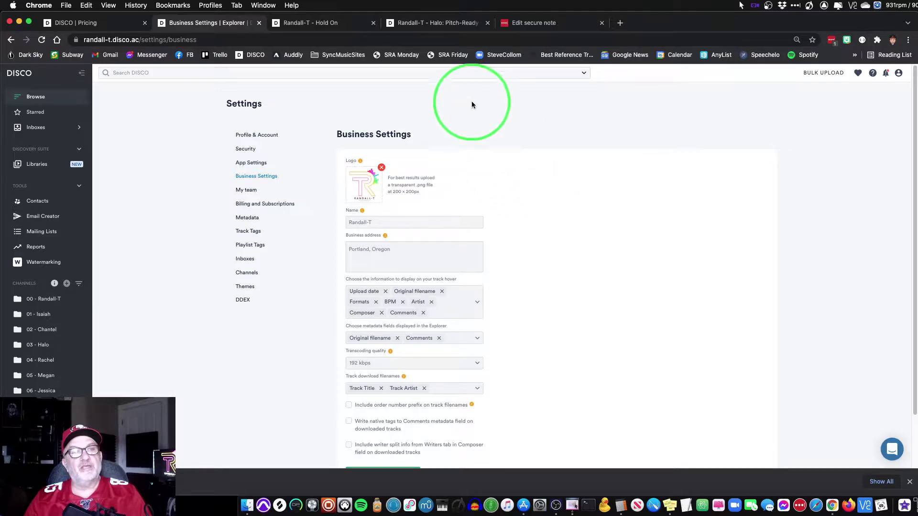
pyautogui.click(338, 23)
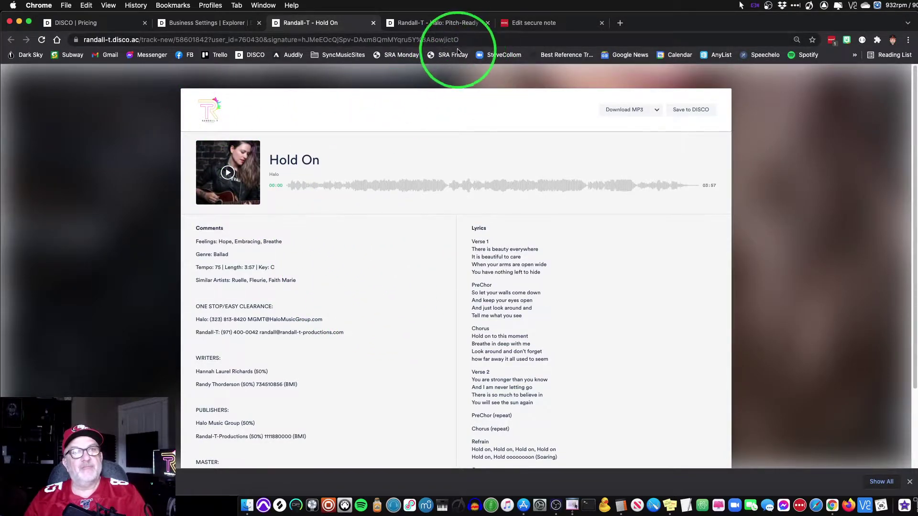
# - Return to the DISCO workspace and view the tracks of the Productions Catalog playlist from Browse
pyautogui.click(210, 24)
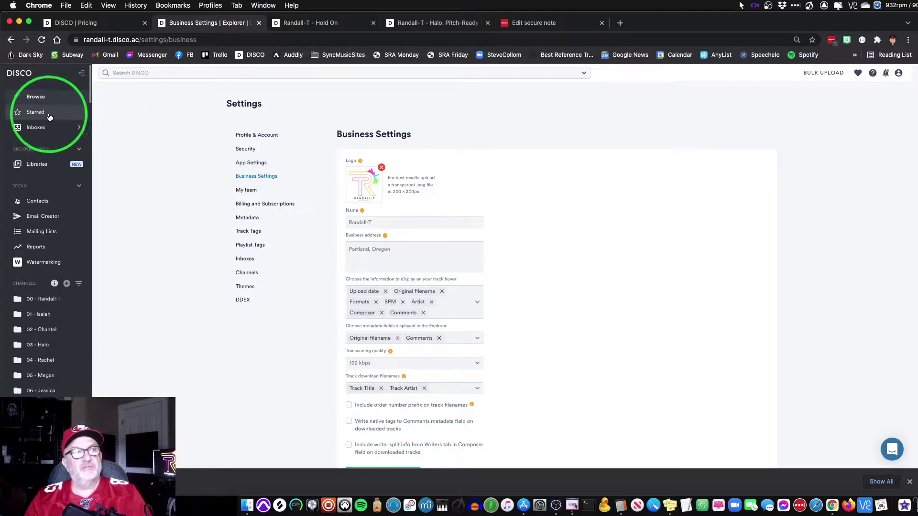
pyautogui.click(35, 100)
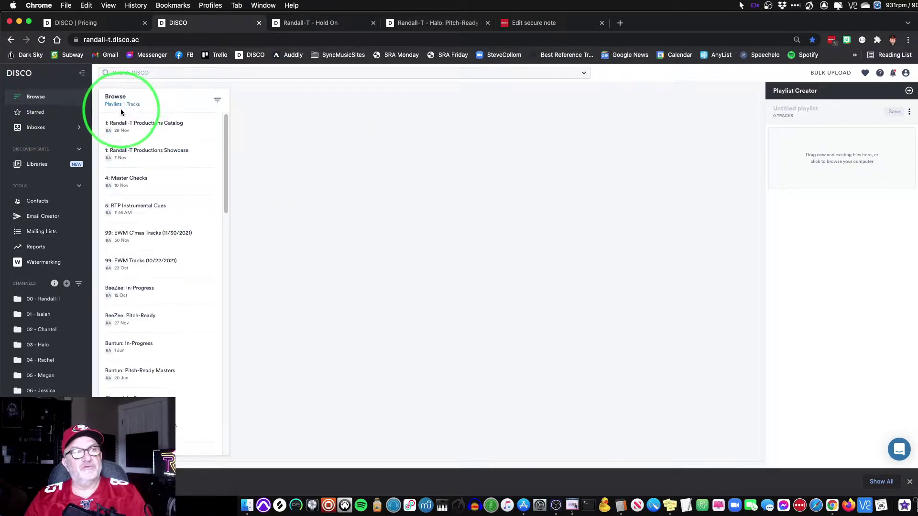
pyautogui.click(130, 134)
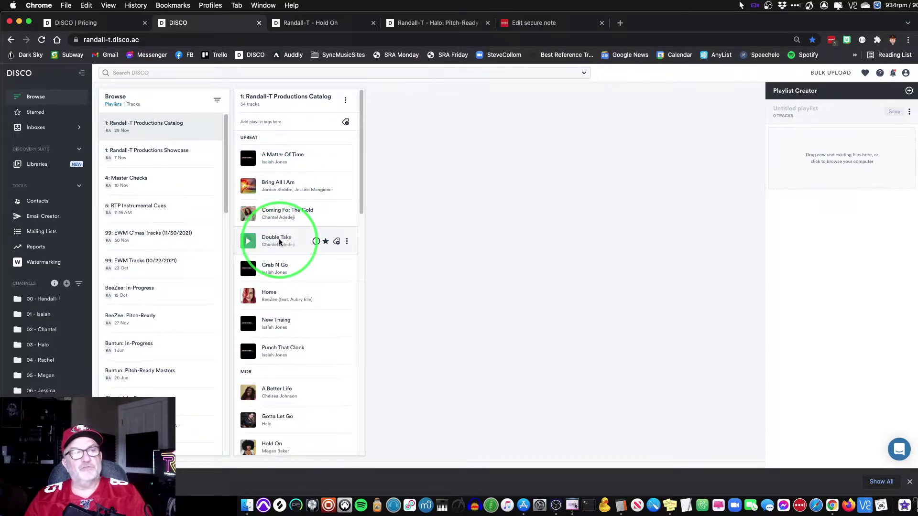
pyautogui.moveTo(316, 244)
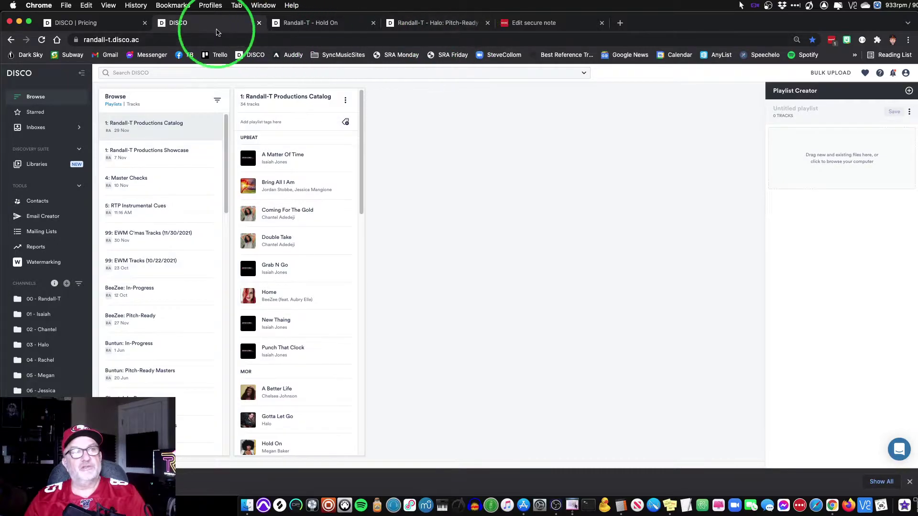
# - Examine the track hover information and transcoding quality choices in the Business Settings without changing them
pyautogui.click(905, 74)
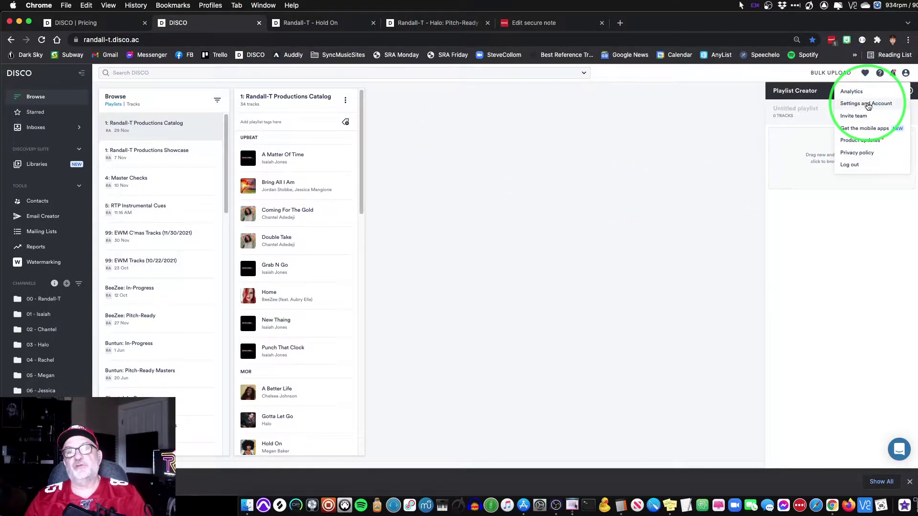
pyautogui.click(869, 104)
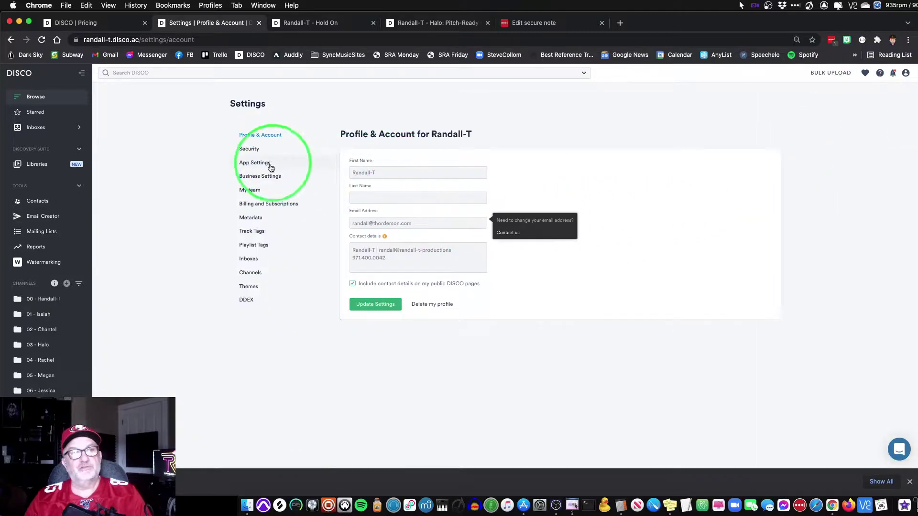
pyautogui.click(255, 163)
pyautogui.click(258, 176)
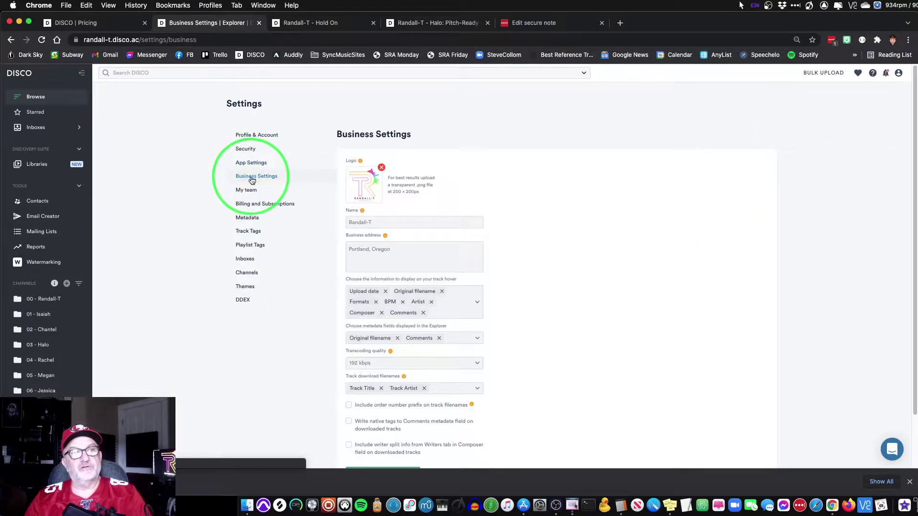
pyautogui.click(478, 306)
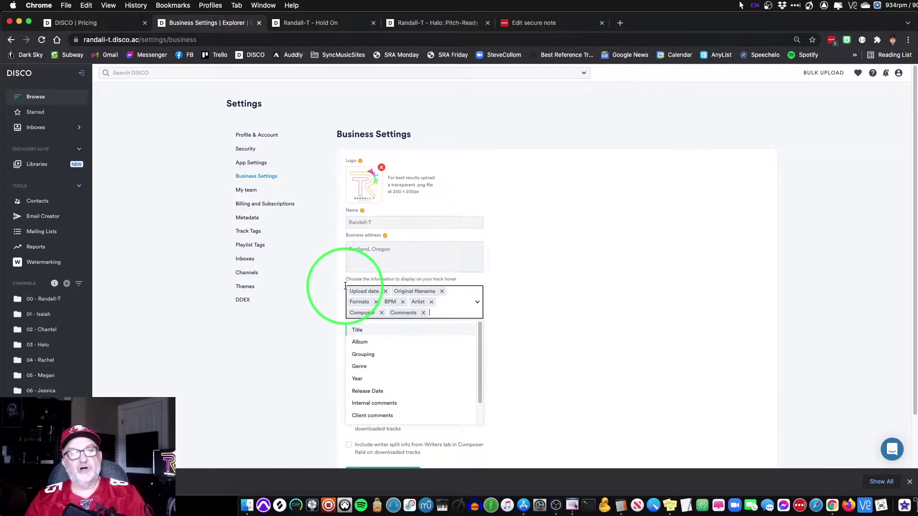
pyautogui.click(578, 341)
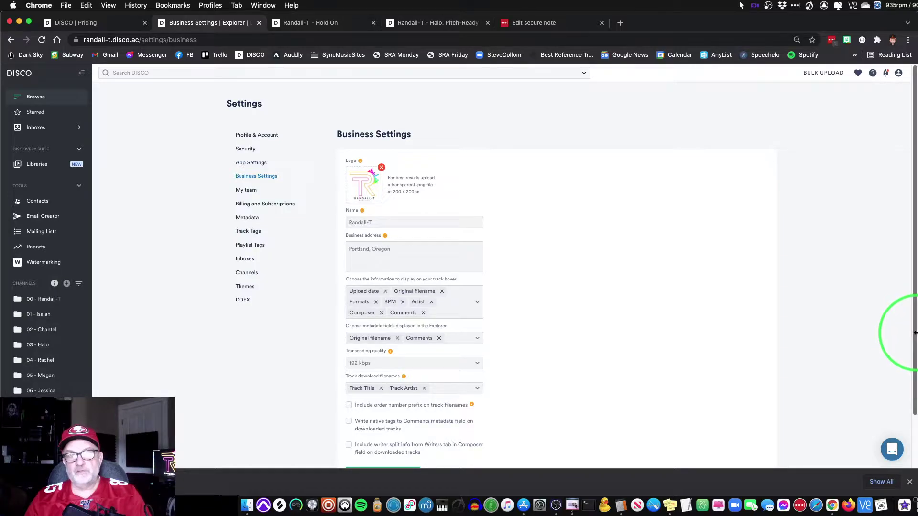
pyautogui.click(477, 364)
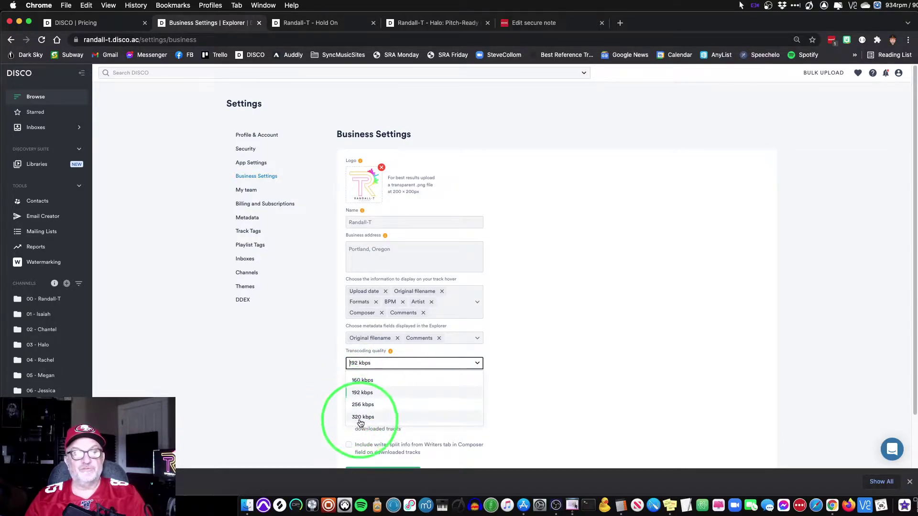
pyautogui.click(562, 365)
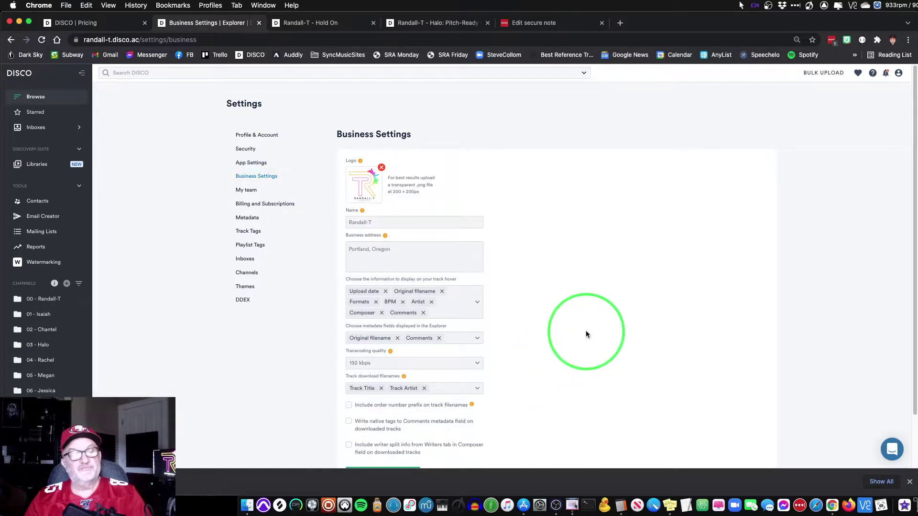
# - Review the options of the MyTheme and Halo playlist themes and check the Halo theme on its shared playlist page
pyautogui.click(251, 286)
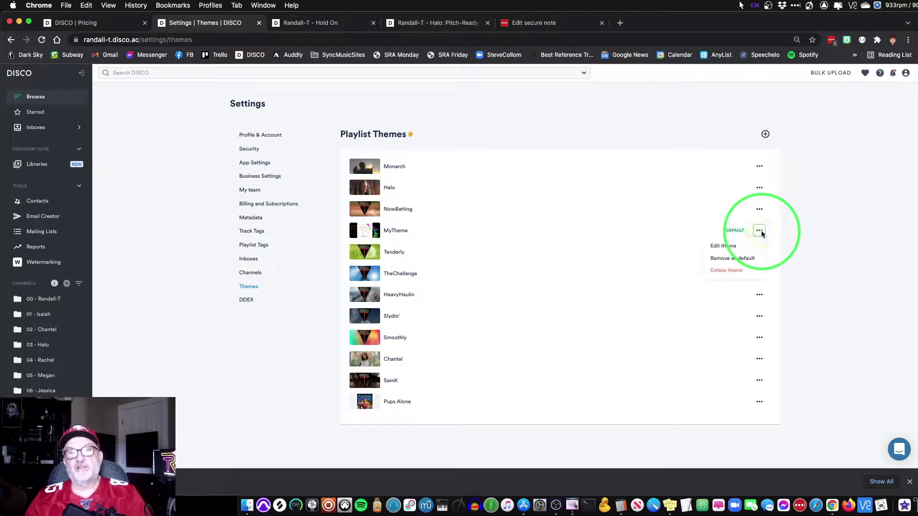
pyautogui.click(729, 247)
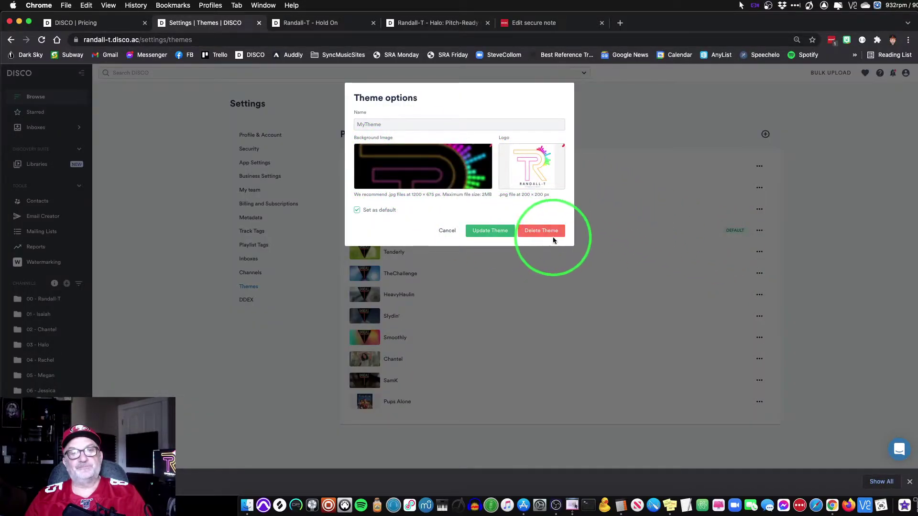
pyautogui.click(446, 235)
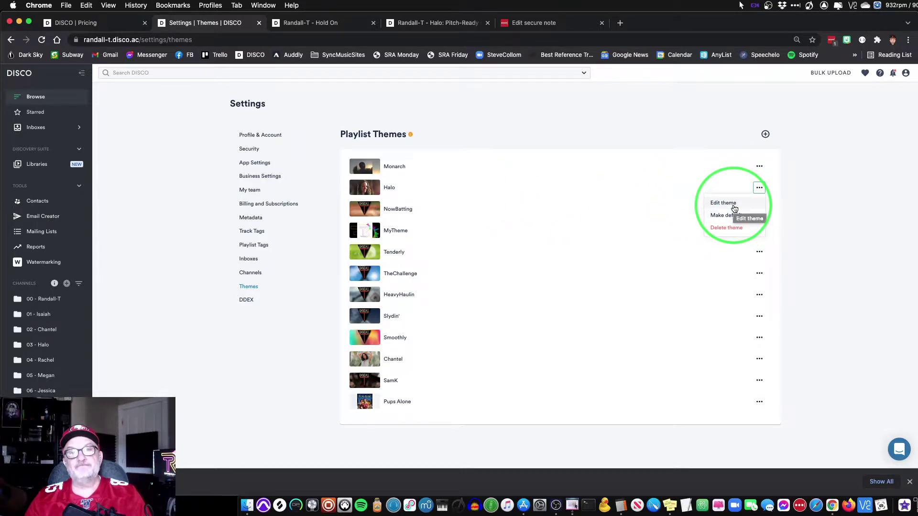
pyautogui.click(734, 209)
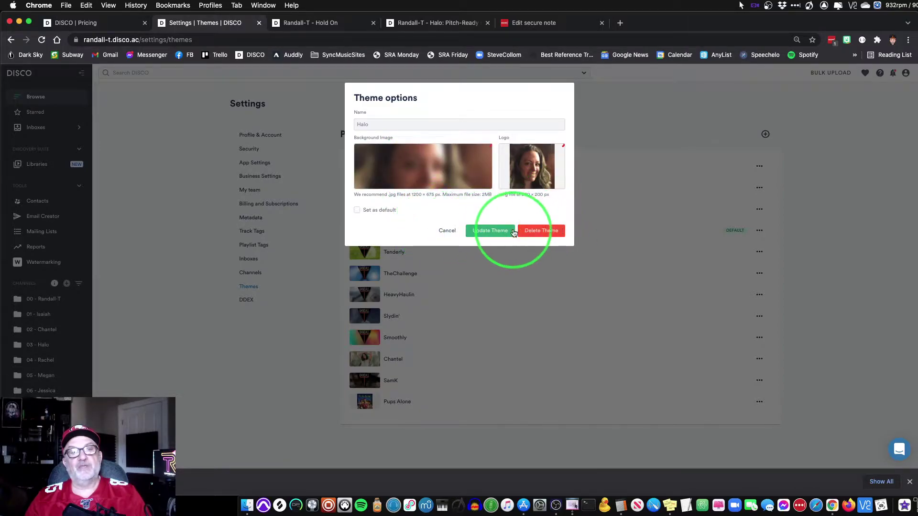
pyautogui.click(447, 231)
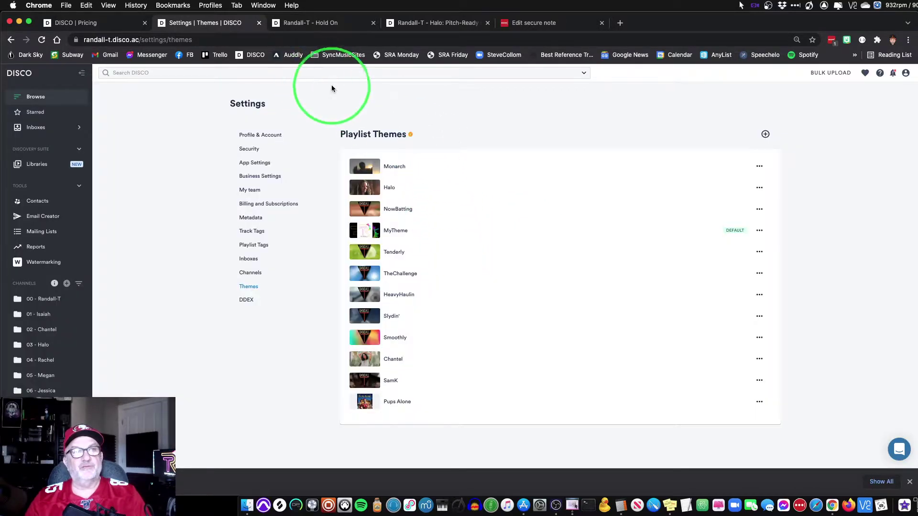
pyautogui.click(435, 30)
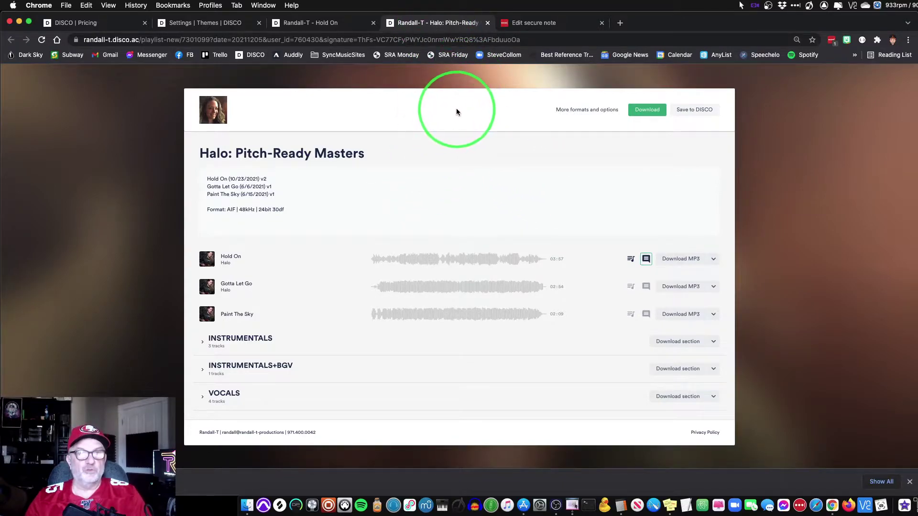
pyautogui.click(226, 24)
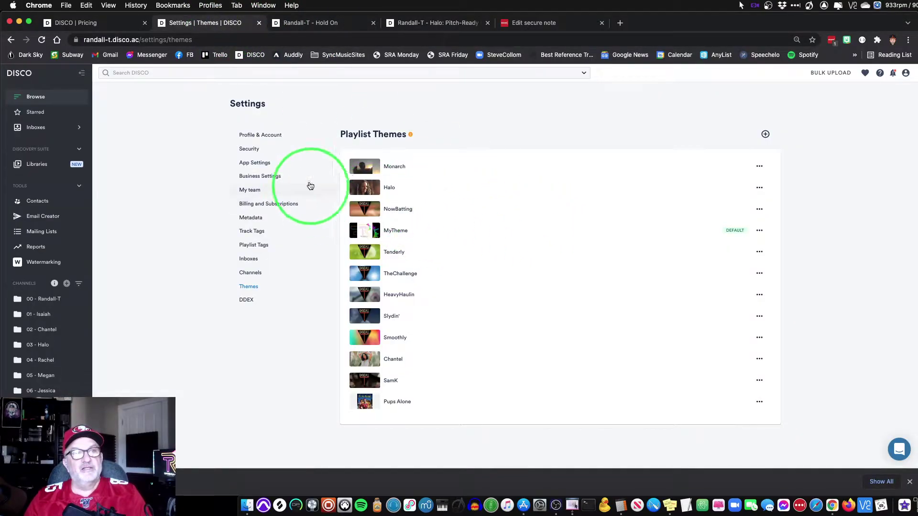
# - Upload Epicaso v8.aif from the SYNC folder's RTP - Epicaso Bounced Files into a new untitled playlist
pyautogui.click(36, 97)
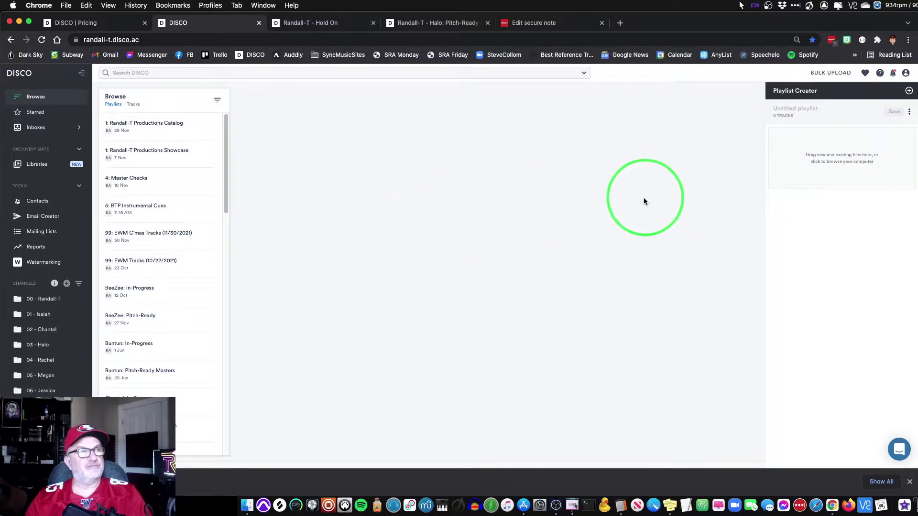
pyautogui.click(836, 161)
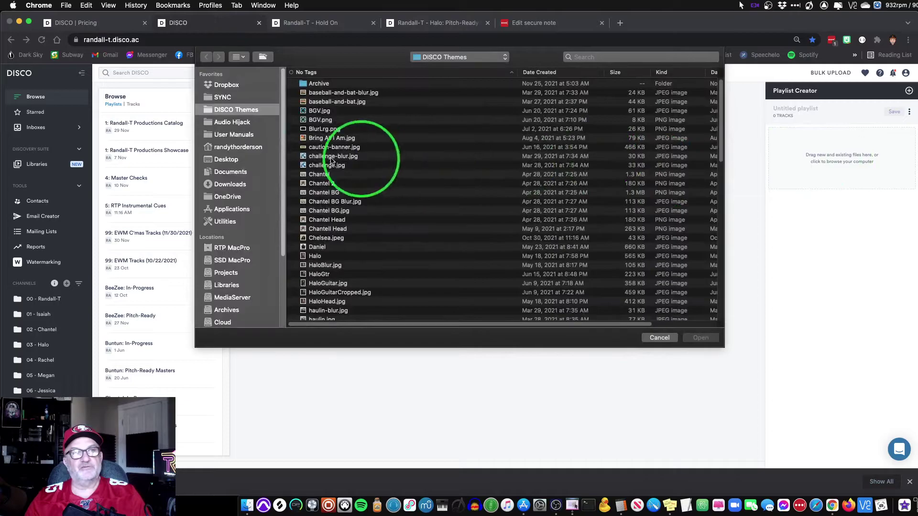
pyautogui.click(213, 101)
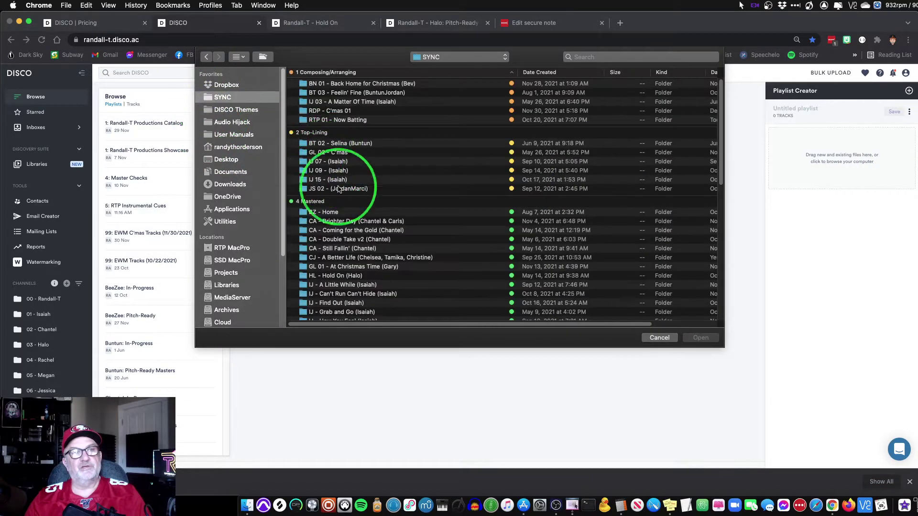
pyautogui.scroll(-5, 334, 205)
pyautogui.doubleClick(335, 200)
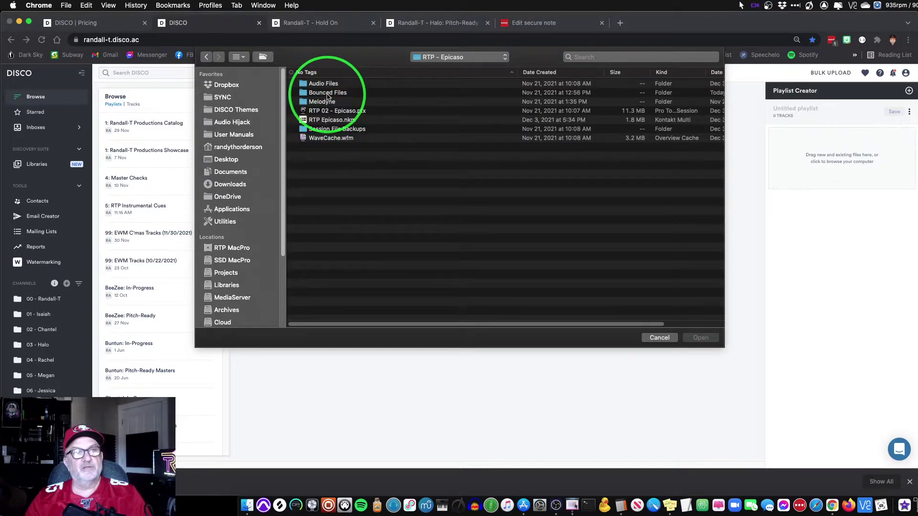
pyautogui.doubleClick(328, 97)
pyautogui.doubleClick(328, 137)
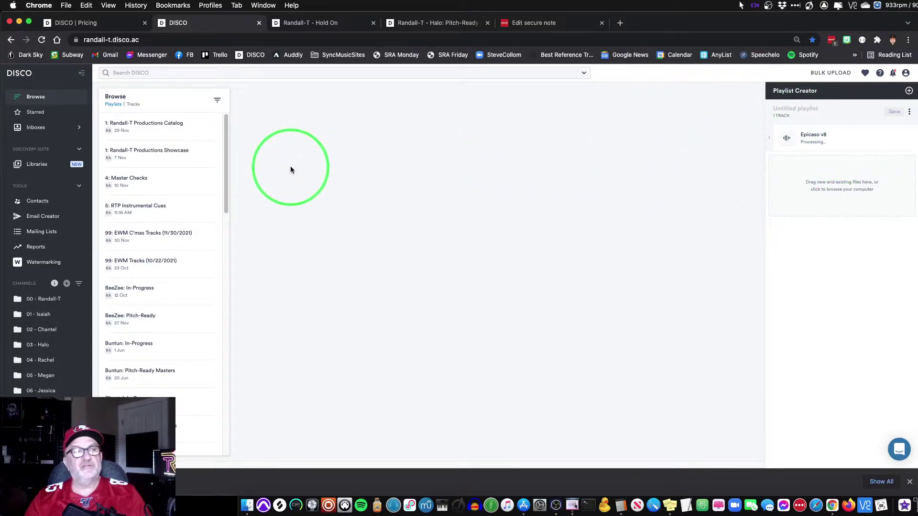
# - Find Epicaso v8 in the Browse track list and review the actions available for it
pyautogui.click(134, 105)
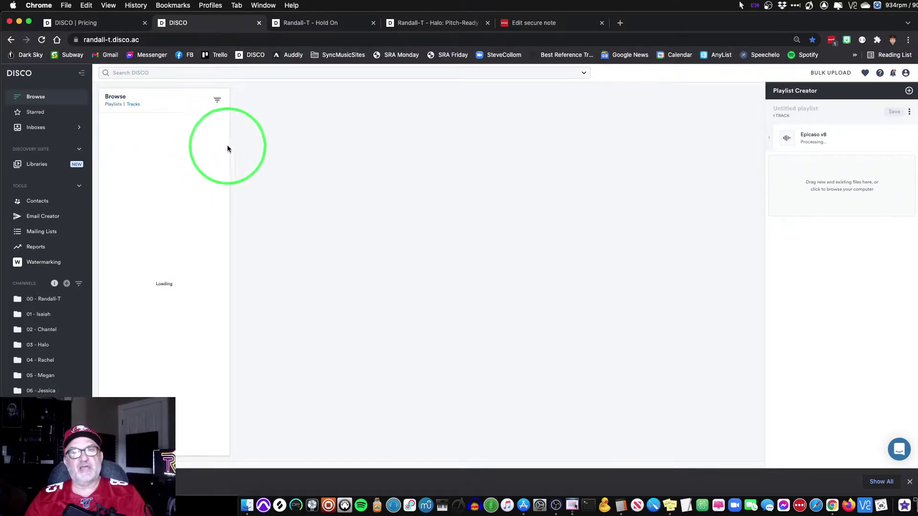
pyautogui.moveTo(226, 151); pyautogui.dragTo(206, 386)
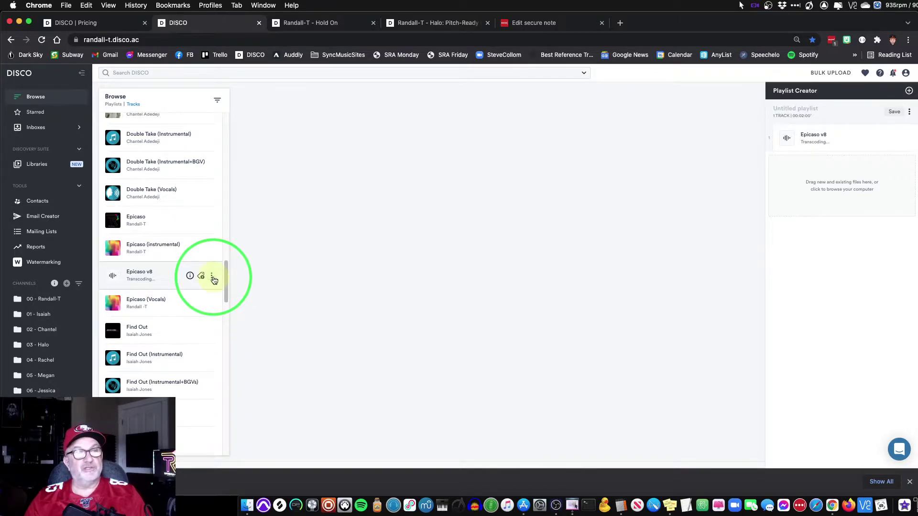
pyautogui.click(212, 276)
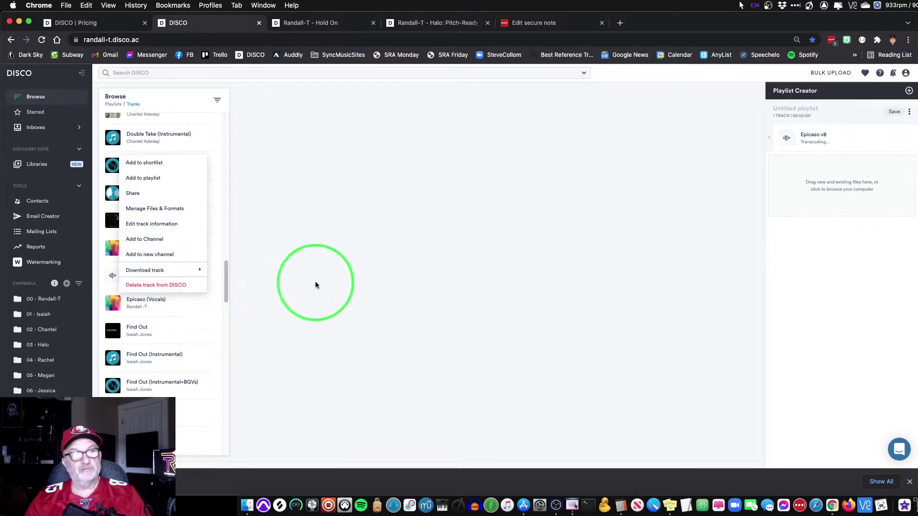
pyautogui.click(315, 285)
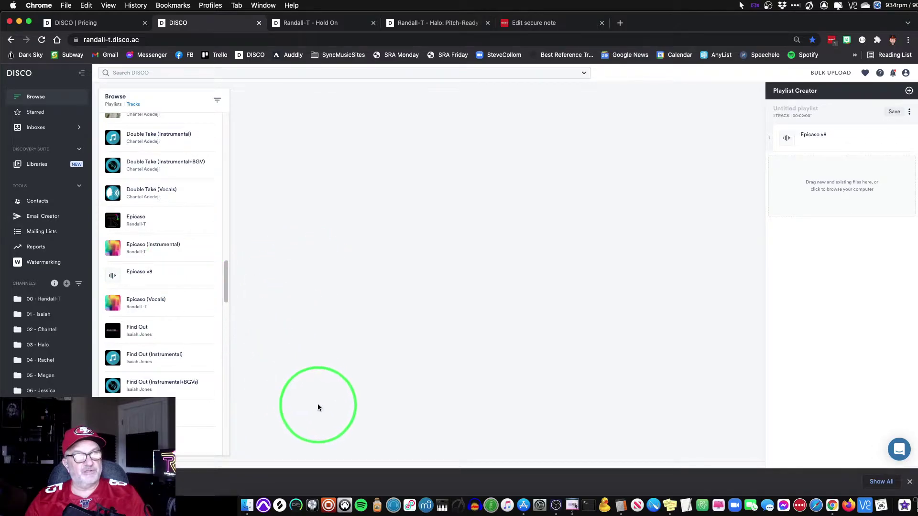
# - View the details of the Find Out and HeavyHaulin - 30s 120bpm tracks, including tags and playlists they belong to
pyautogui.click(141, 332)
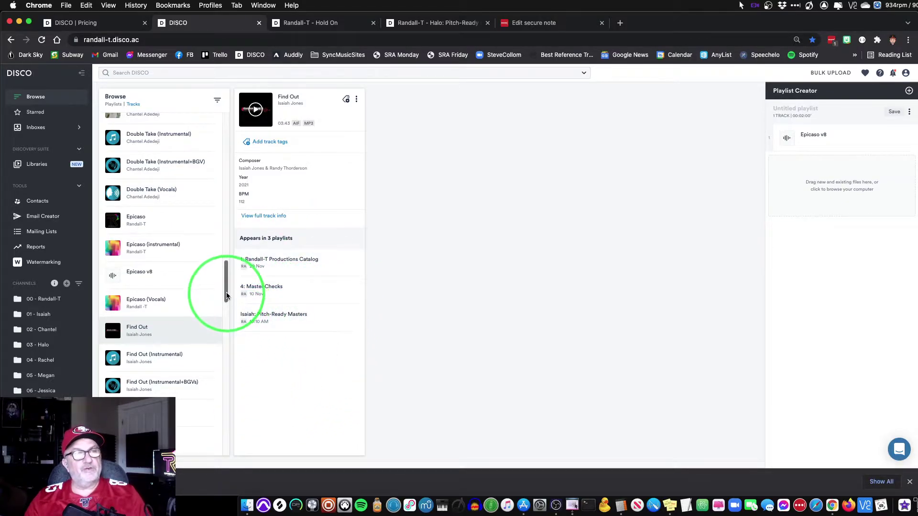
pyautogui.moveTo(226, 297); pyautogui.dragTo(220, 339)
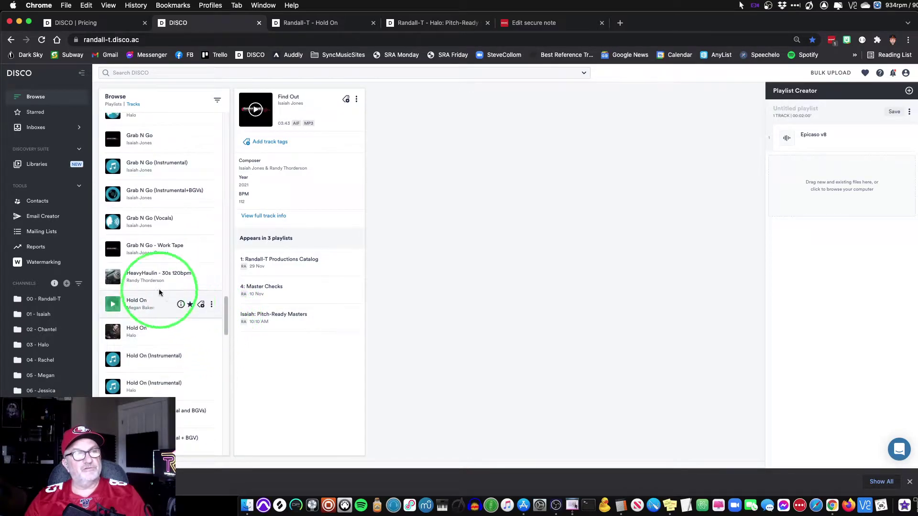
pyautogui.click(143, 278)
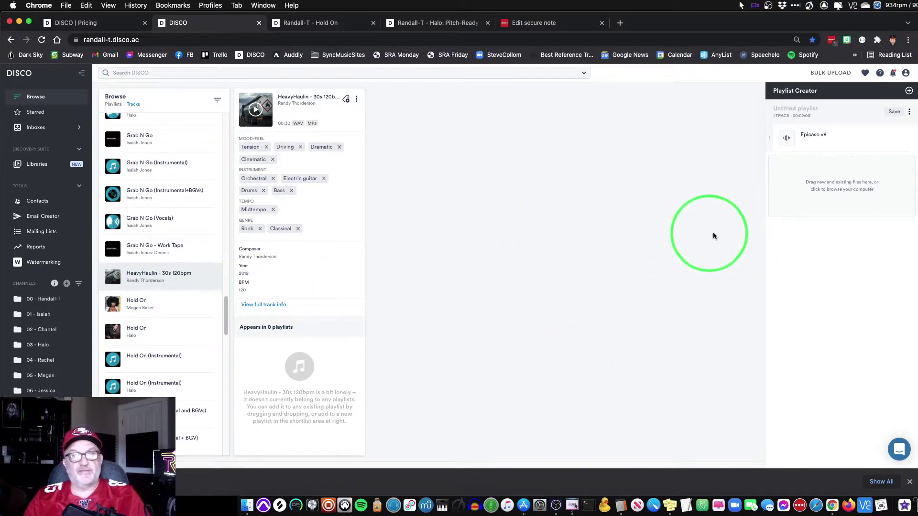
# - Review the Epicaso v8 metadata form from both the track list and the playlist being created, without changing it
pyautogui.moveTo(848, 145)
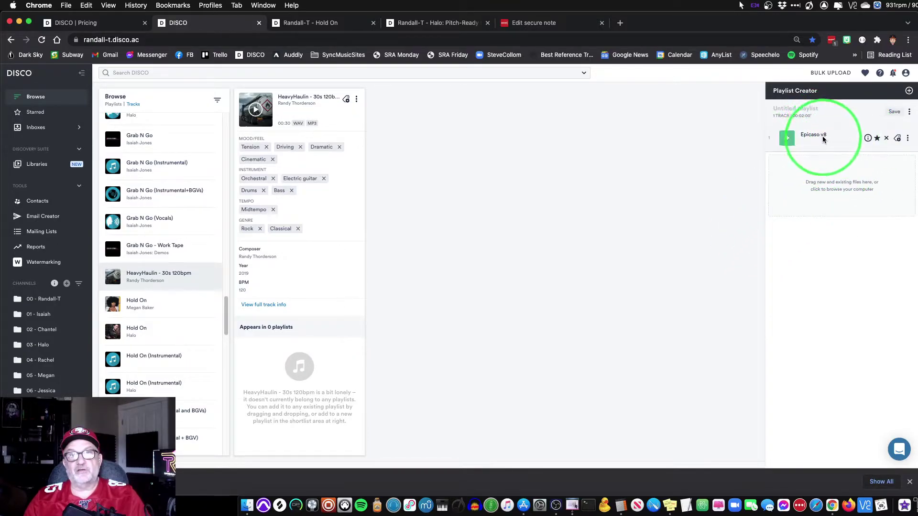
pyautogui.moveTo(191, 172)
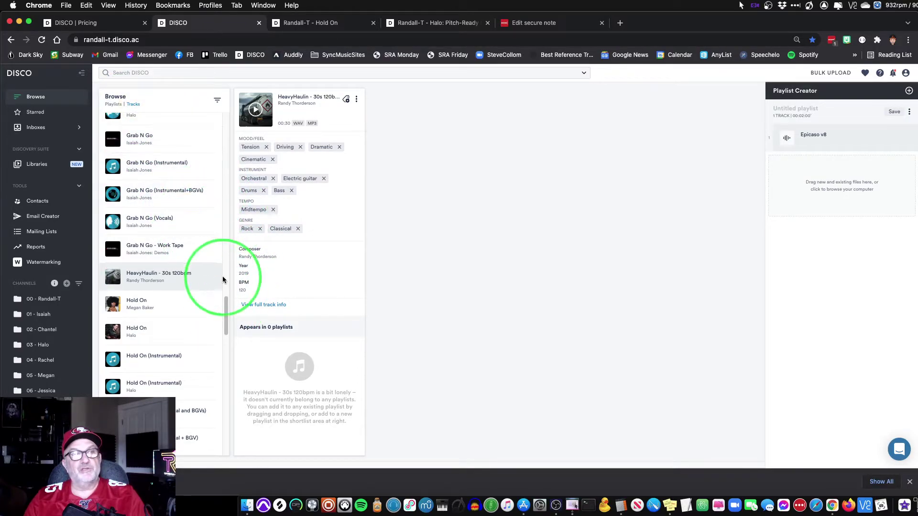
pyautogui.moveTo(225, 308); pyautogui.dragTo(232, 260)
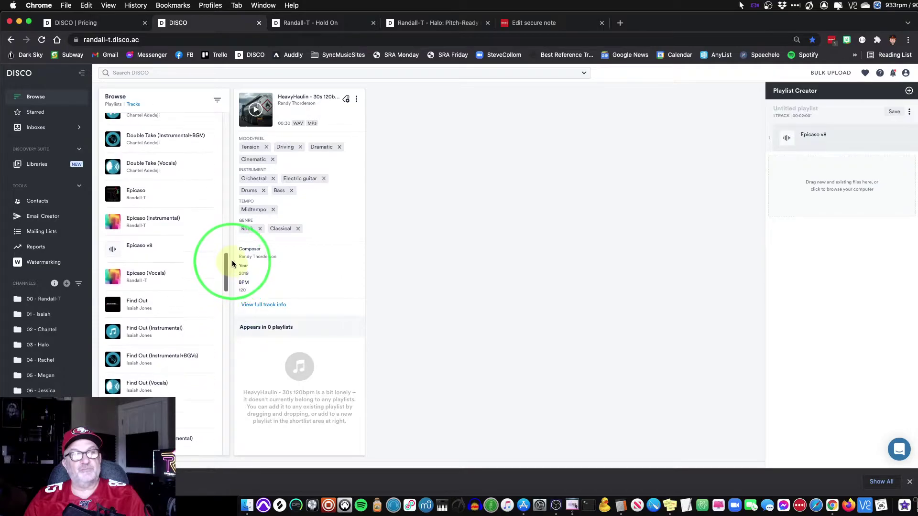
pyautogui.moveTo(168, 251)
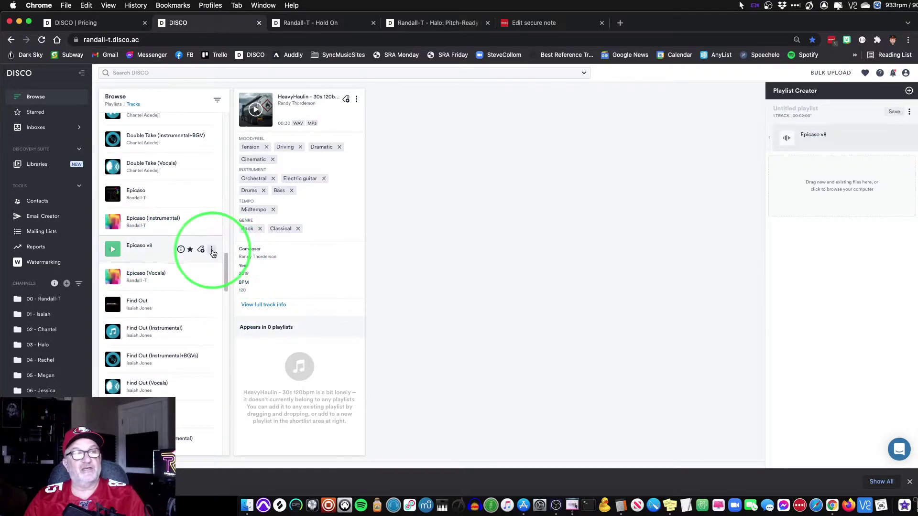
pyautogui.click(210, 251)
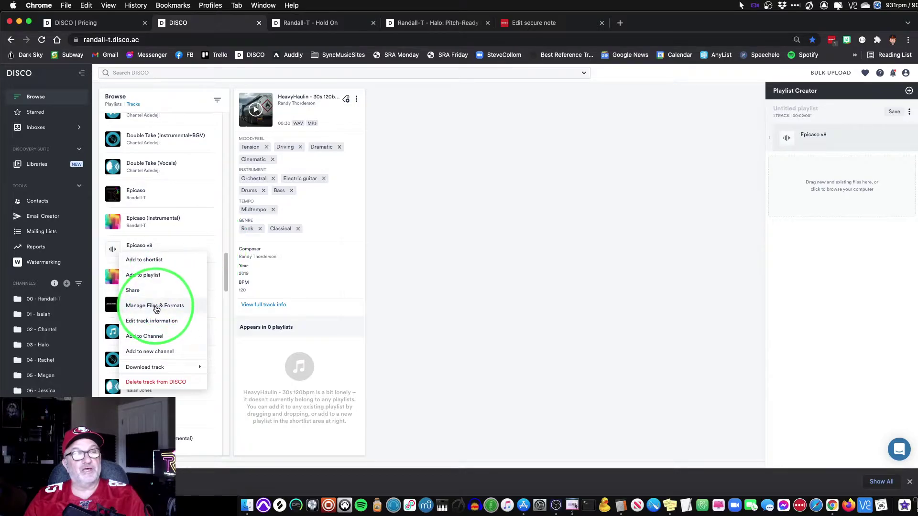
pyautogui.click(151, 321)
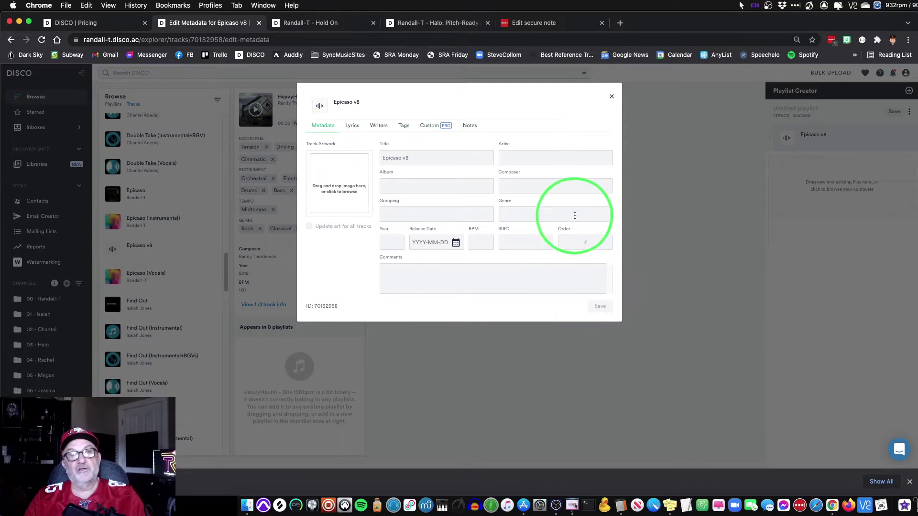
pyautogui.click(611, 97)
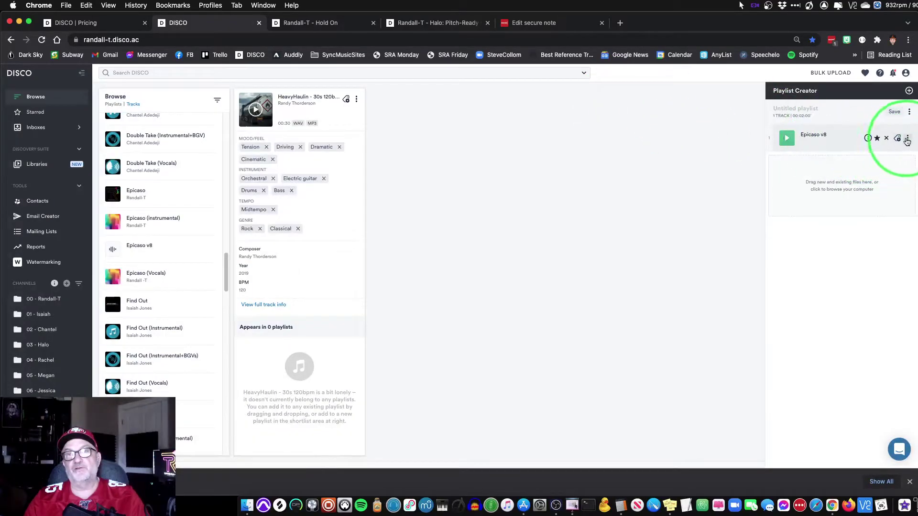
pyautogui.click(908, 140)
pyautogui.click(866, 195)
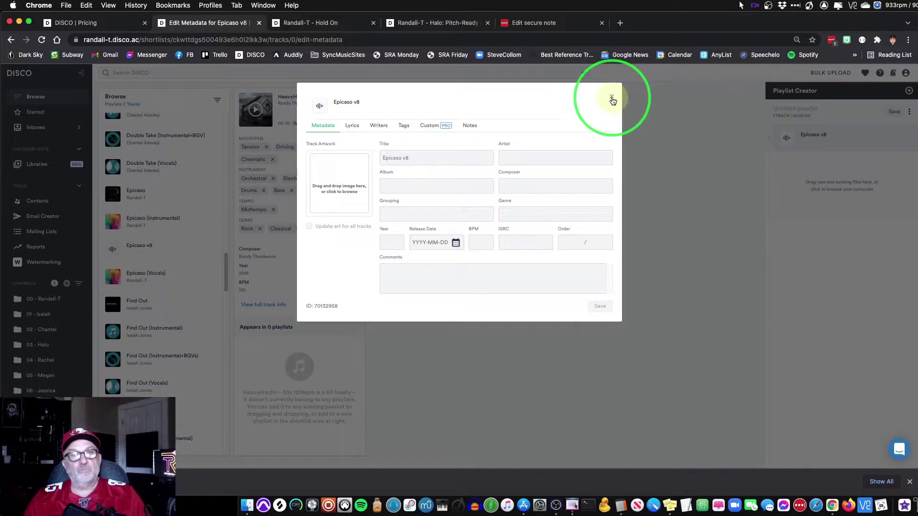
pyautogui.click(612, 98)
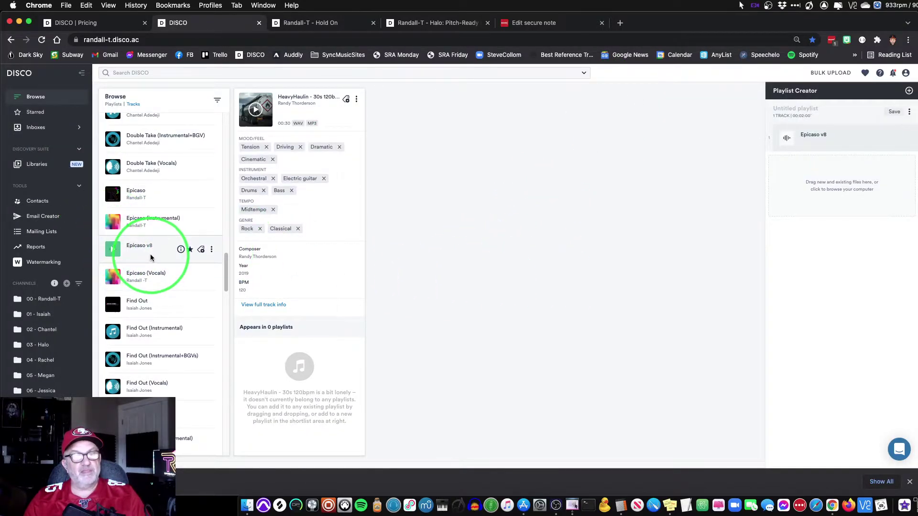
# - Examine the regular, stream-only and download sharing URLs for the Epicaso v8 track
pyautogui.click(211, 250)
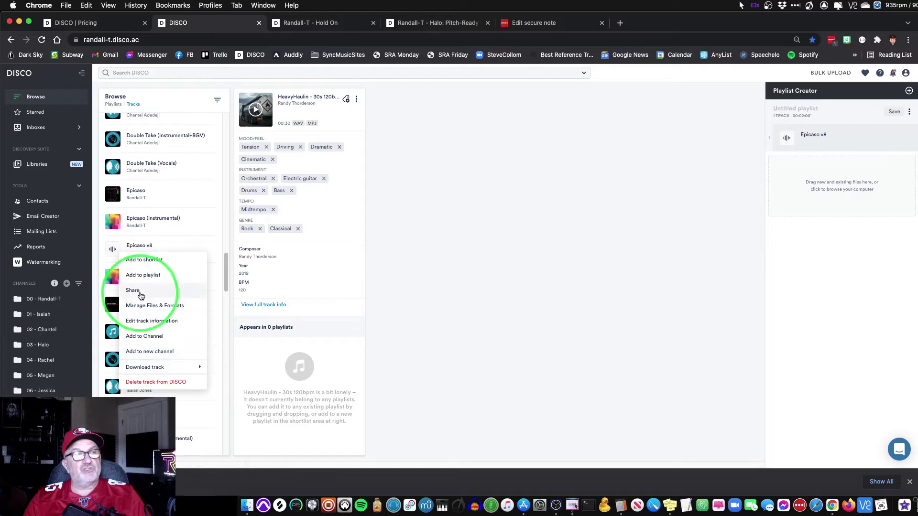
pyautogui.click(138, 290)
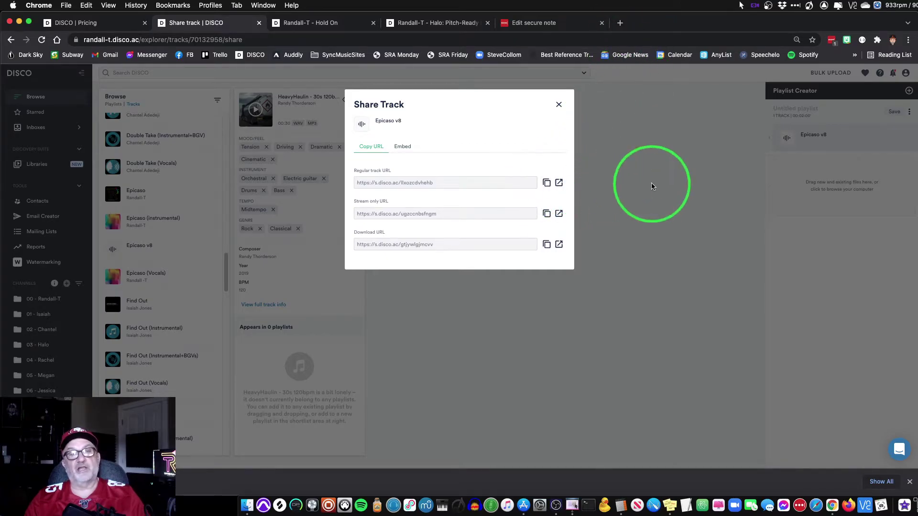
pyautogui.click(651, 186)
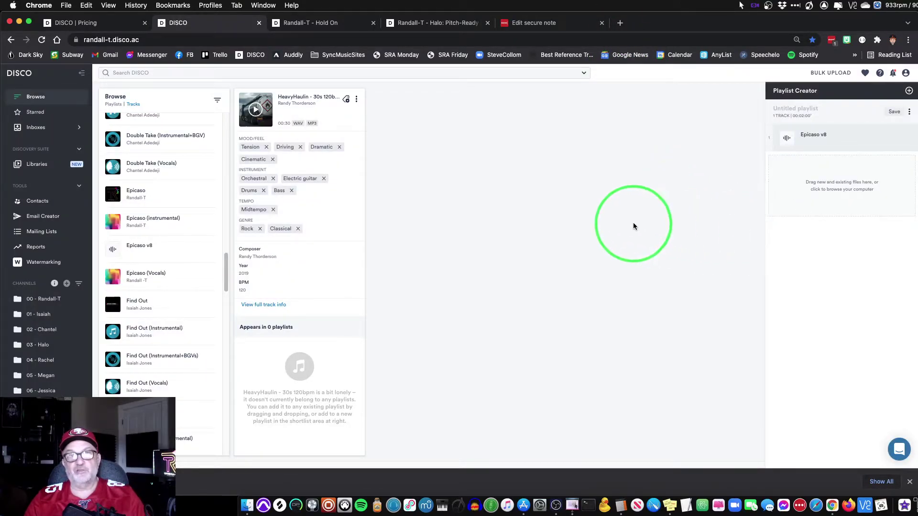
# - Check the available actions for Epicaso v8 in the new playlist and review the track's file formats without changing them
pyautogui.moveTo(785, 143)
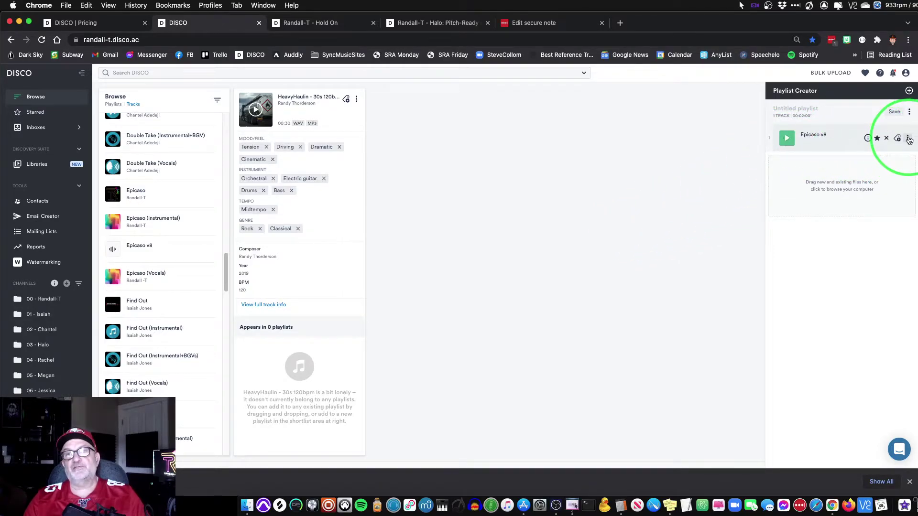
pyautogui.click(909, 139)
pyautogui.click(666, 178)
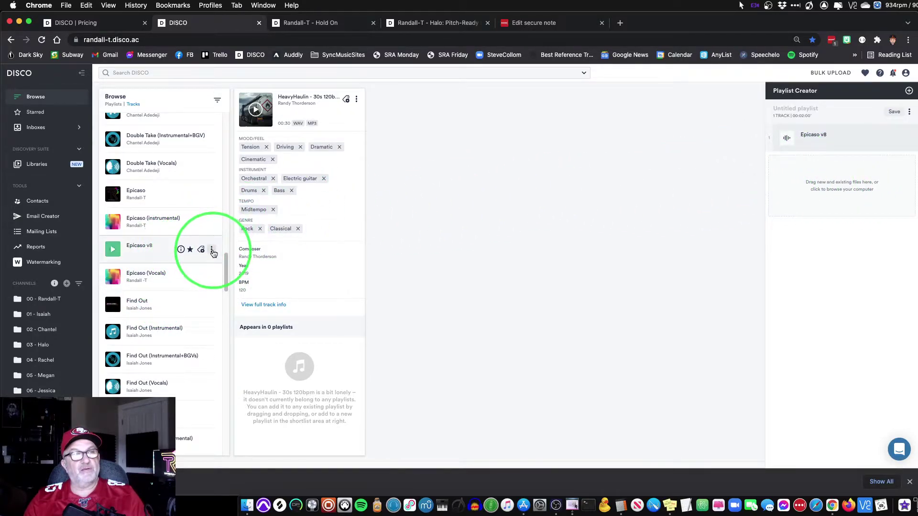
pyautogui.click(211, 278)
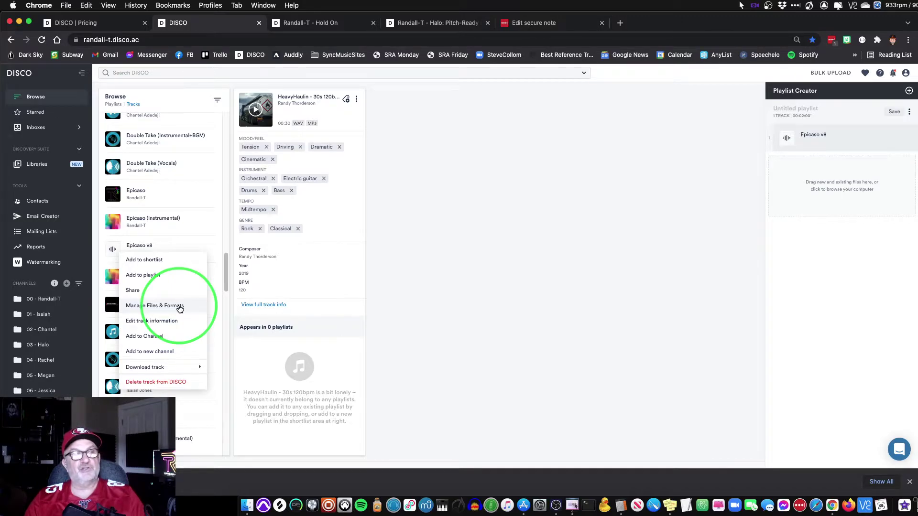
pyautogui.click(179, 306)
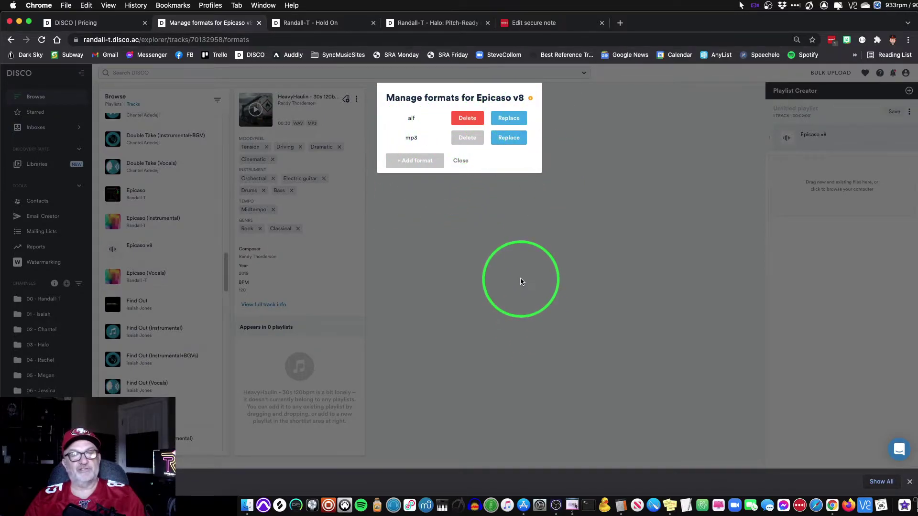
pyautogui.click(521, 281)
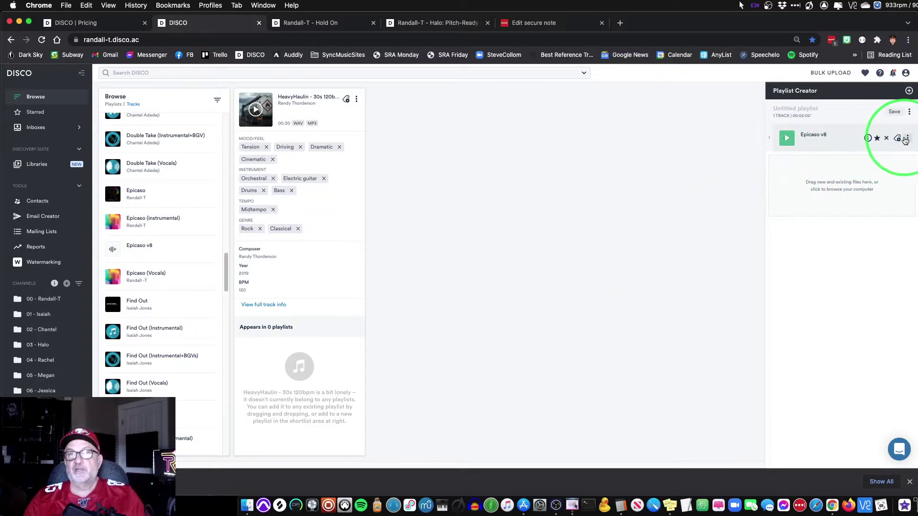
# - Set the track artwork of Epicaso v8 to the black RTP LOGO image from the DISCO Themes folder
pyautogui.click(910, 139)
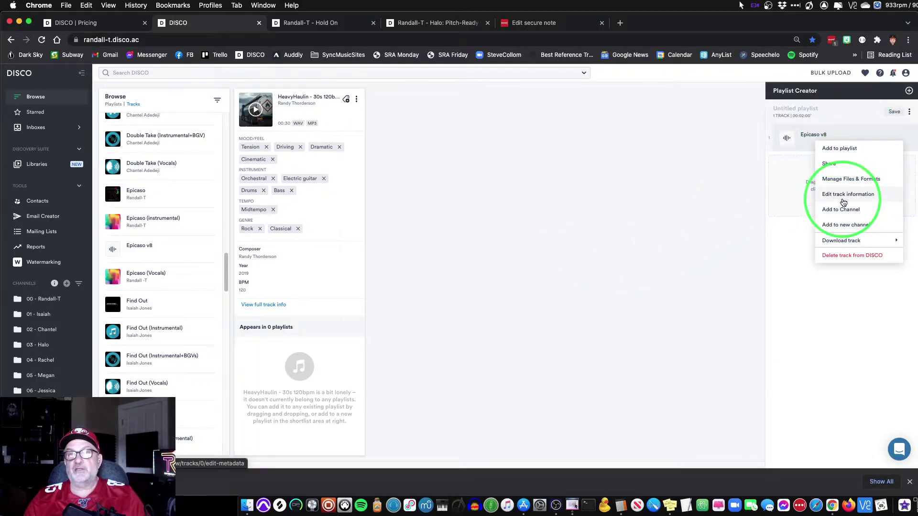
pyautogui.click(844, 196)
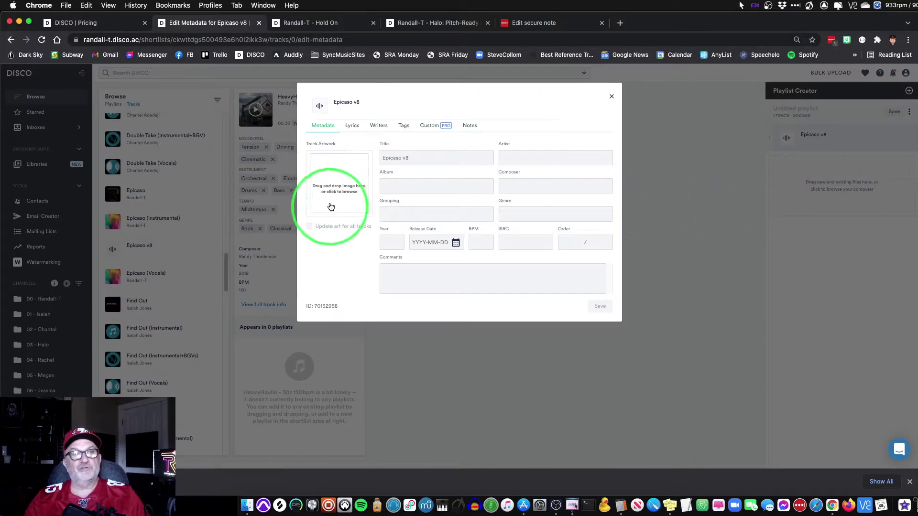
pyautogui.click(340, 185)
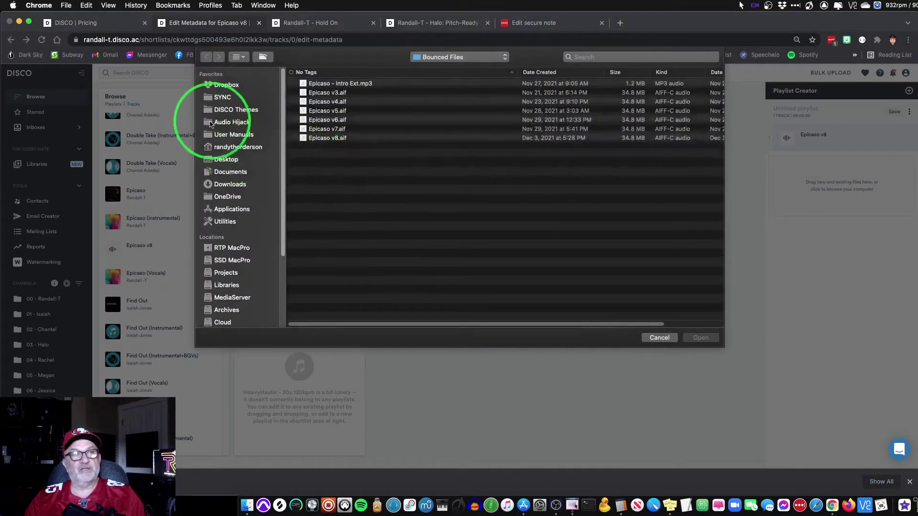
pyautogui.click(235, 112)
pyautogui.click(400, 200)
pyautogui.scroll(-5, 400, 200)
pyautogui.scroll(-5, 397, 198)
pyautogui.scroll(5, 368, 201)
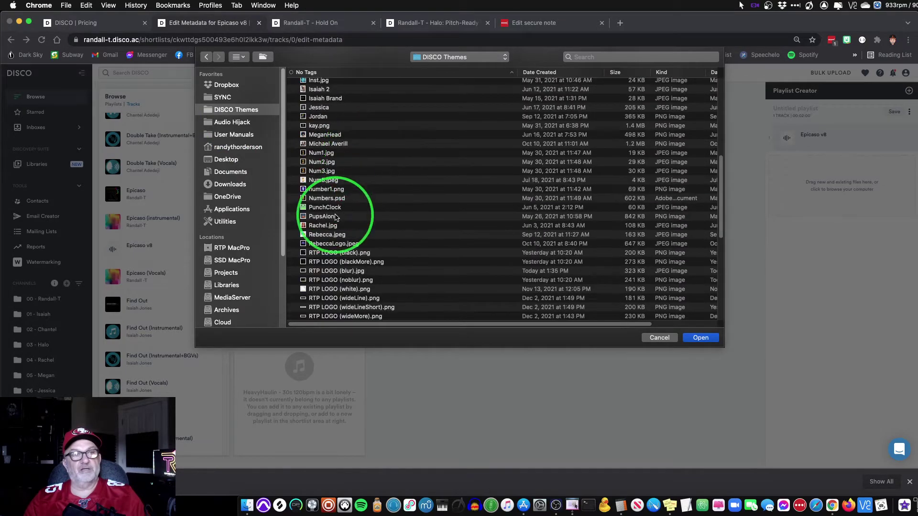
pyautogui.doubleClick(352, 256)
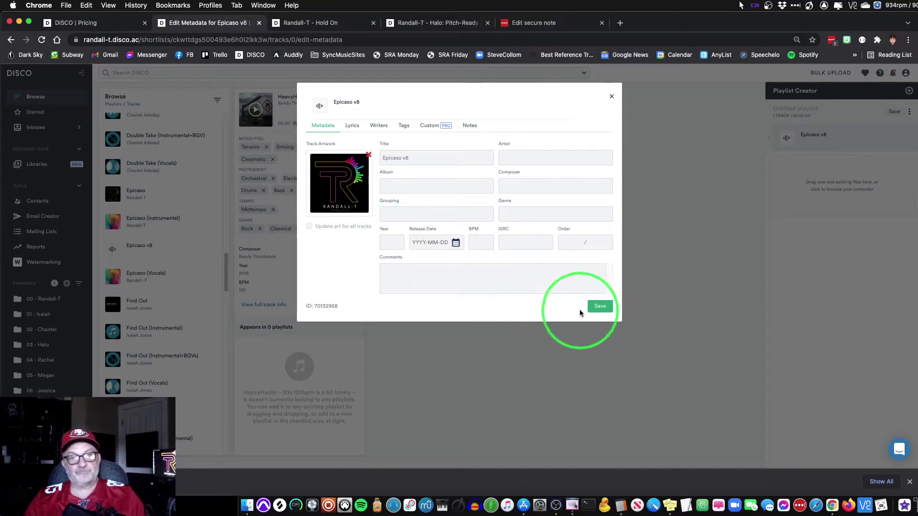
# - Look over the artist, composer, genre, year and BPM fields of the Epicaso v8 metadata form, leaving them empty
pyautogui.click(517, 158)
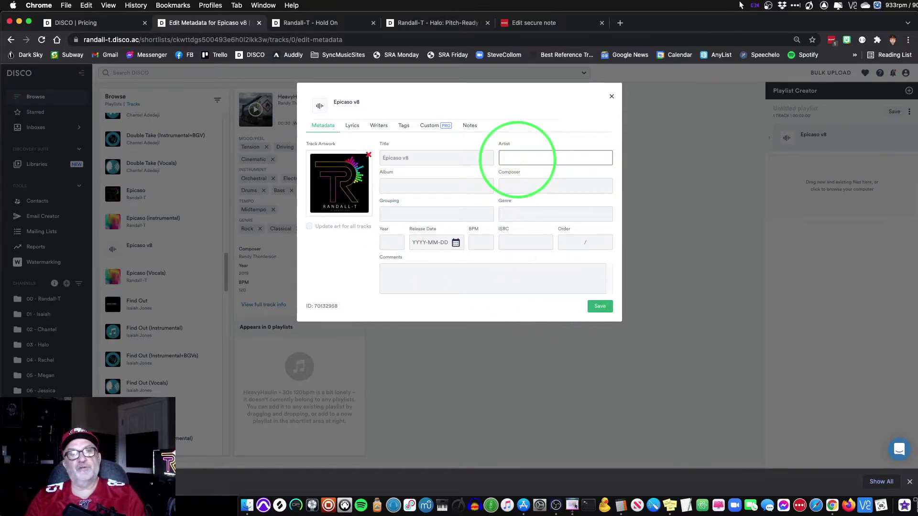
pyautogui.press('BackSpace')
pyautogui.press('BackSpace')
pyautogui.press('BackSpace')
pyautogui.press('BackSpace')
pyautogui.press('BackSpace')
pyautogui.press('BackSpace')
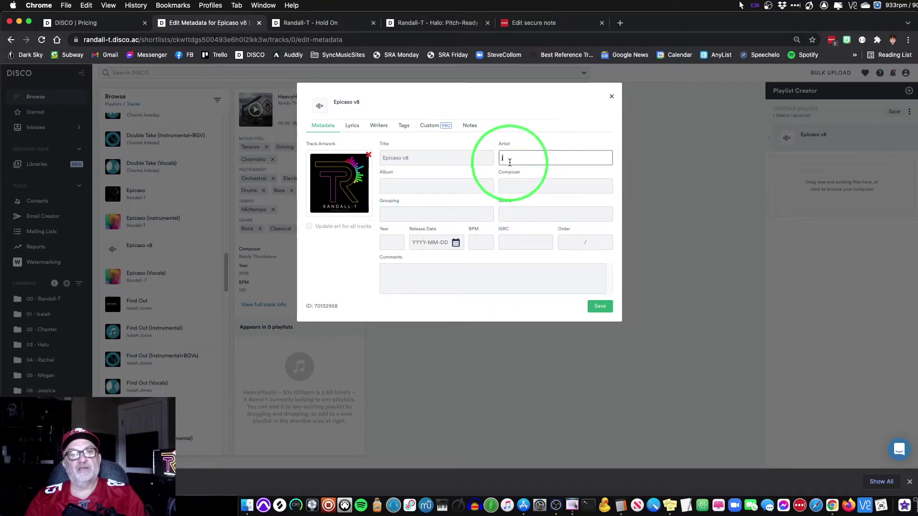
pyautogui.click(543, 186)
pyautogui.click(526, 215)
pyautogui.click(491, 243)
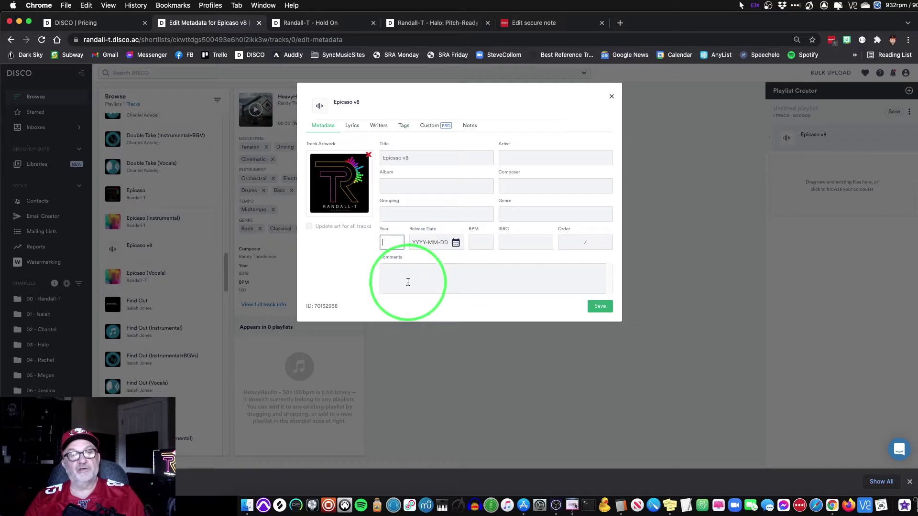
# - Paste the template text from the MetaData secure note in LastPass into the Epicaso v8 comments
pyautogui.click(414, 272)
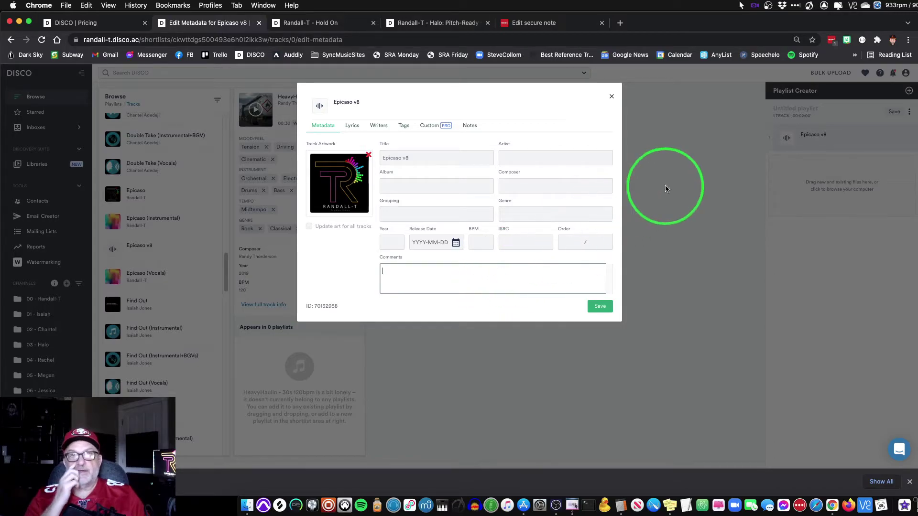
pyautogui.click(557, 29)
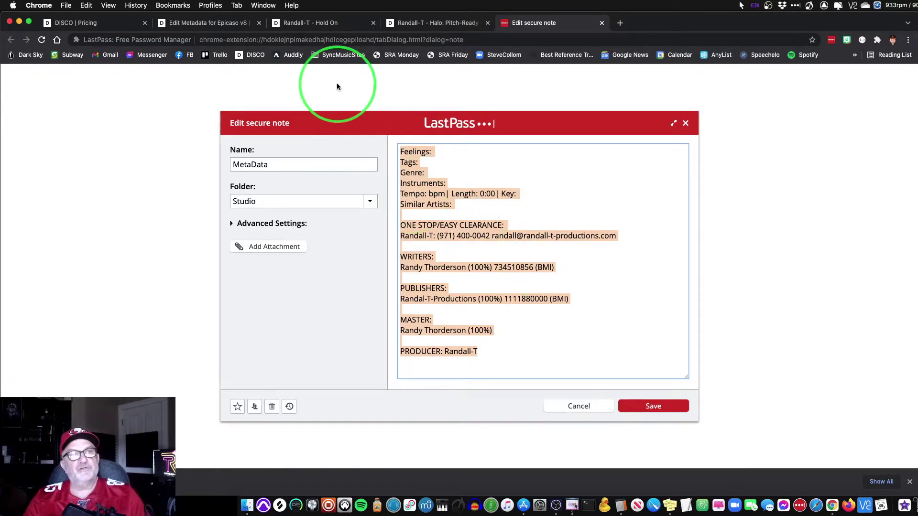
pyautogui.click(196, 23)
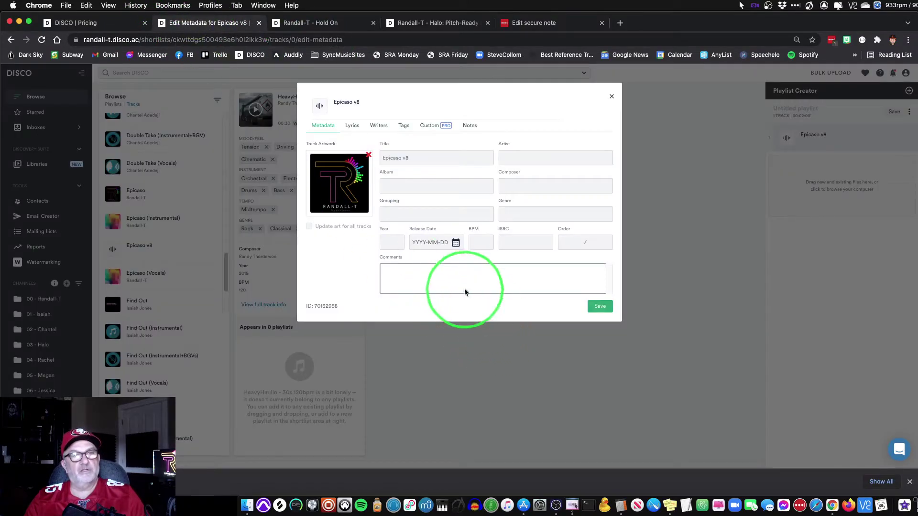
pyautogui.press('super+v')
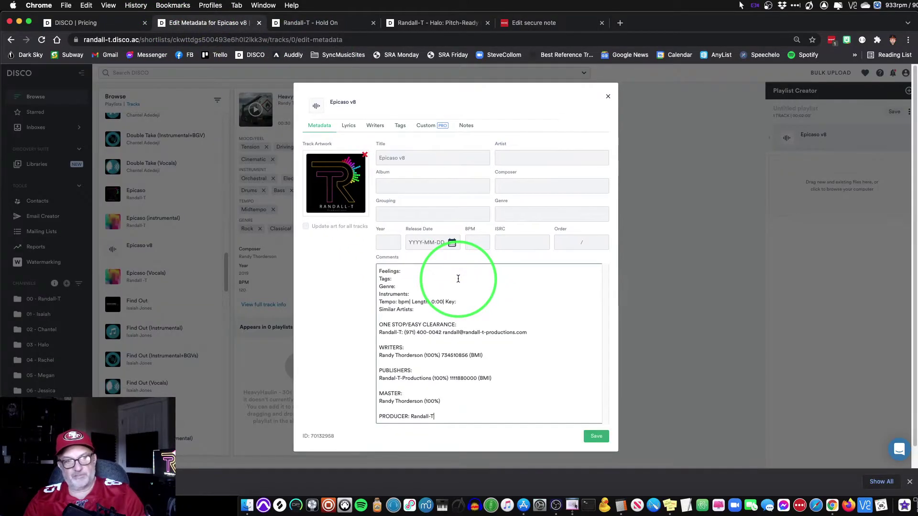
# - Enter "sad" after Feelings in the comments, check the clearance, writer and publisher lines, and save the Epicaso v8 metadata
pyautogui.click(417, 271)
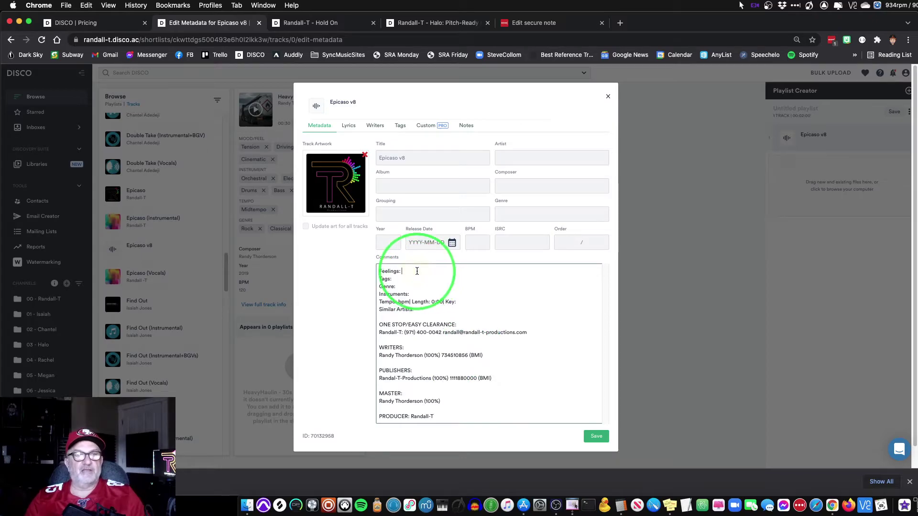
pyautogui.write('sad')
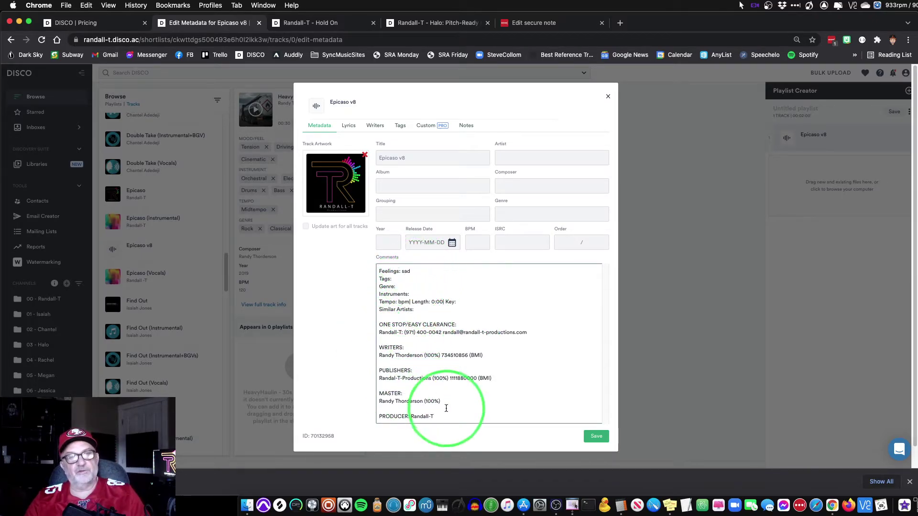
pyautogui.moveTo(527, 333); pyautogui.dragTo(375, 325)
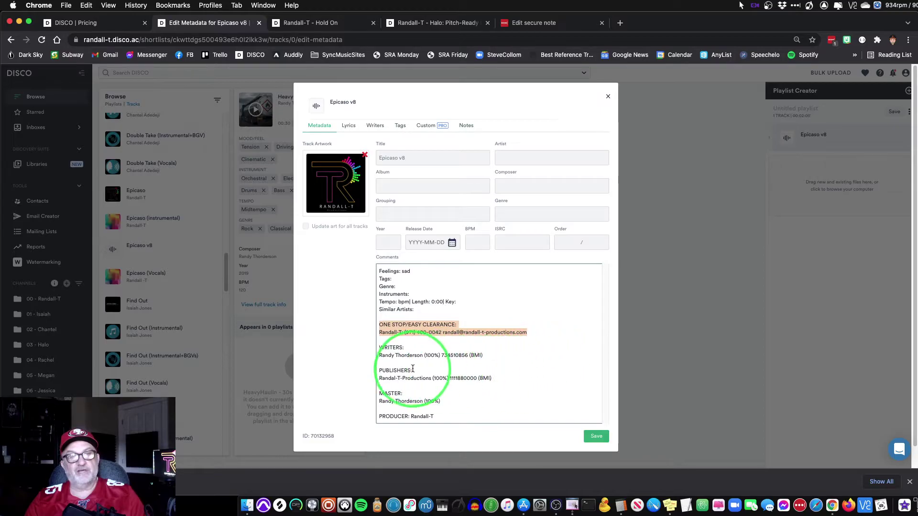
pyautogui.moveTo(491, 355); pyautogui.dragTo(445, 356)
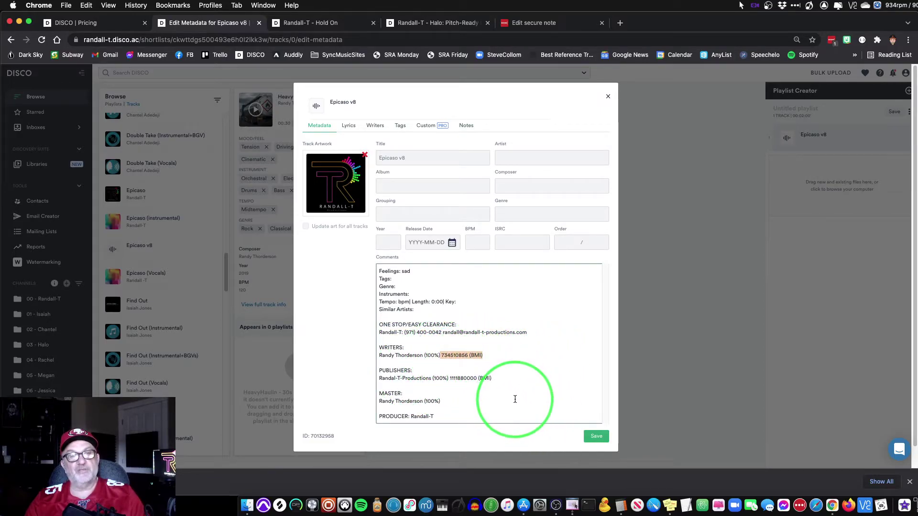
pyautogui.click(492, 378)
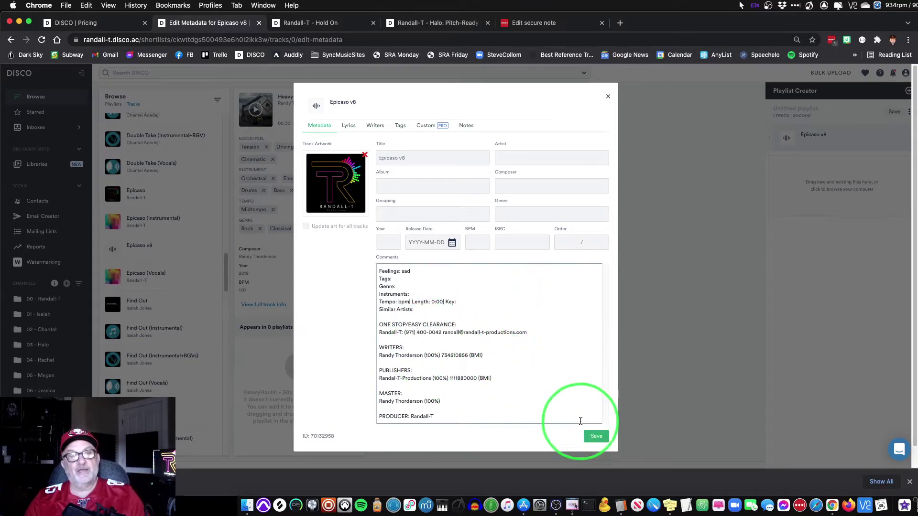
pyautogui.click(594, 439)
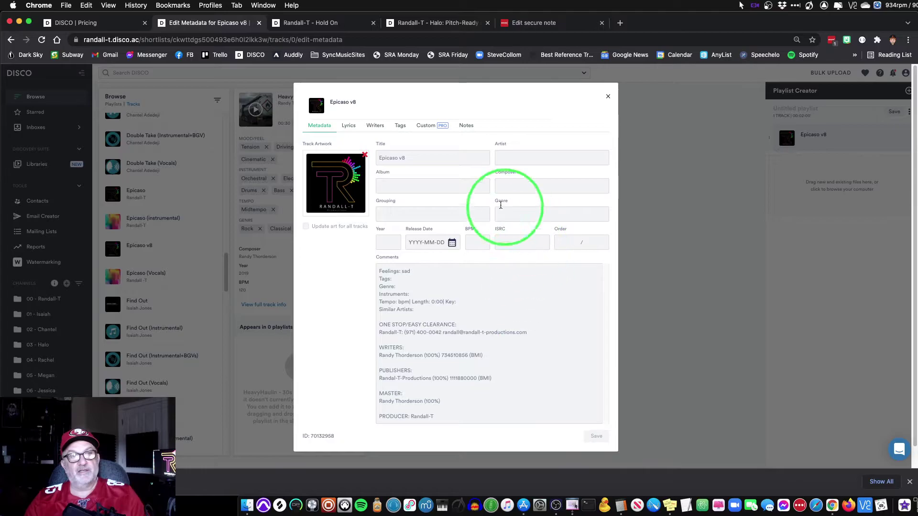
# - Compare the Epicaso v8 comments with the shared Hold On track page and the Halo: Pitch-Ready Masters playlist
pyautogui.moveTo(440, 428); pyautogui.dragTo(375, 271)
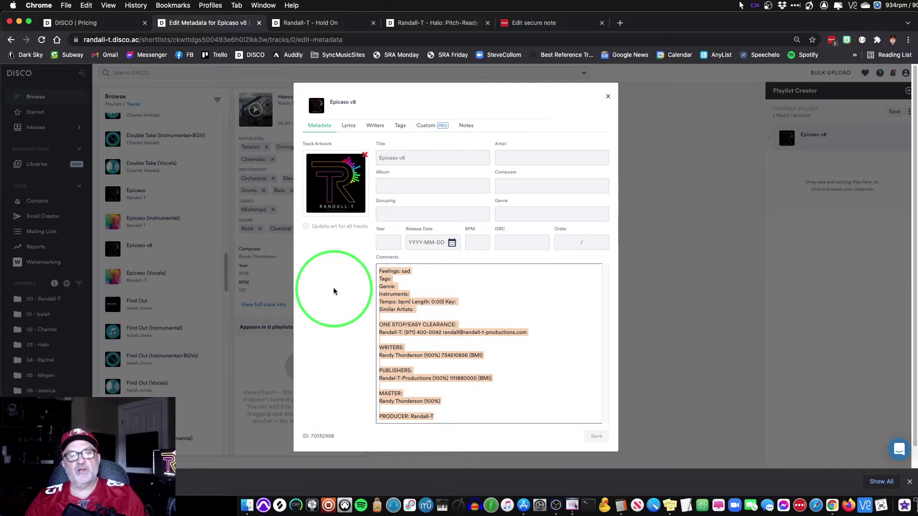
pyautogui.click(327, 26)
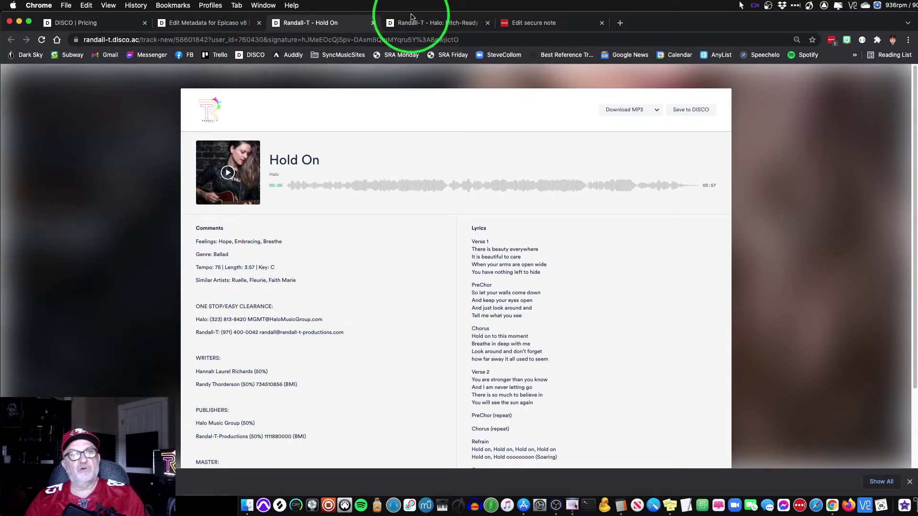
pyautogui.click(412, 23)
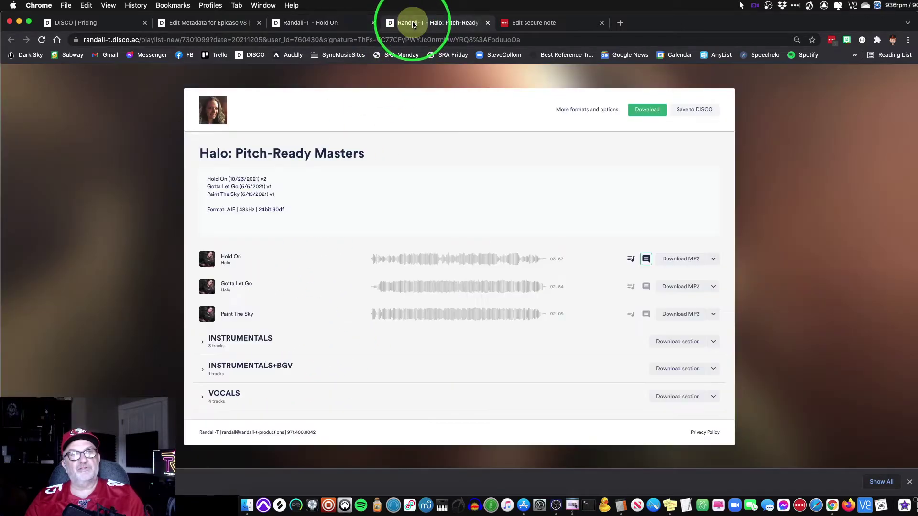
pyautogui.click(646, 259)
pyautogui.click(612, 189)
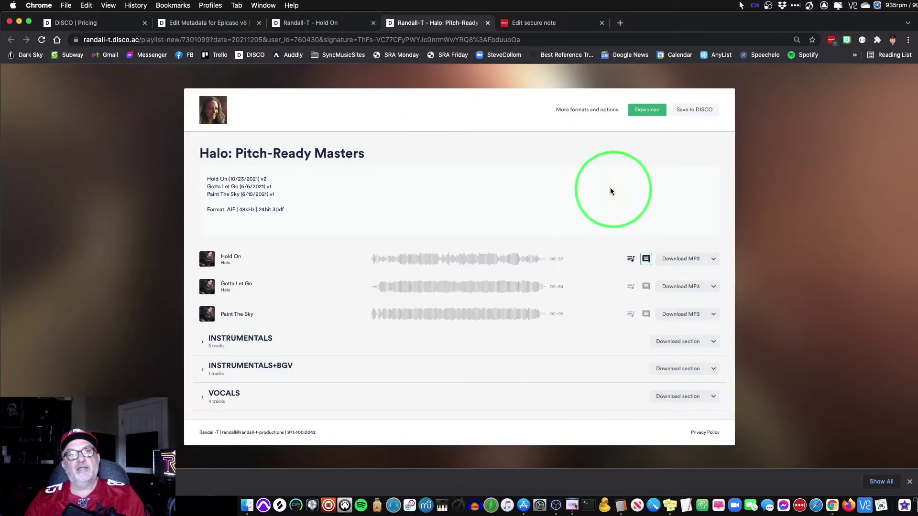
# - Add the copied metadata template as a client-visible note on Epicaso v8 and check the actions available for the note
pyautogui.click(208, 23)
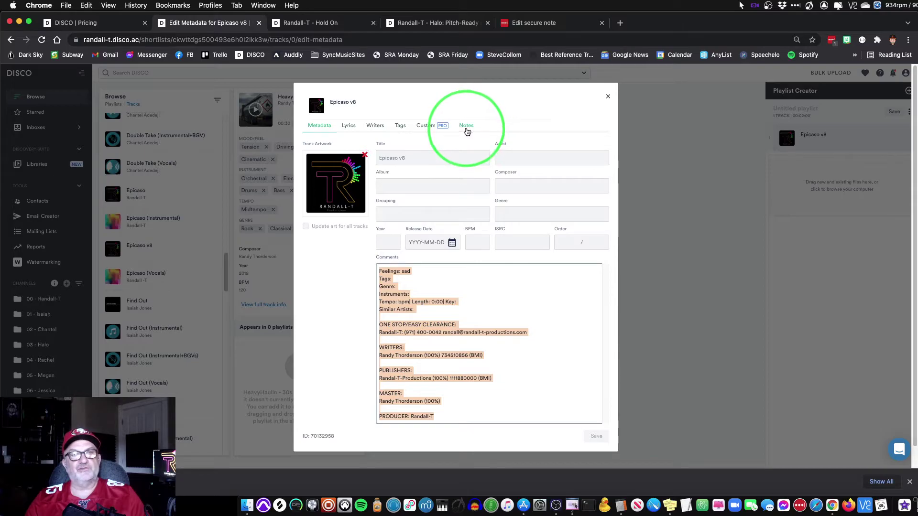
pyautogui.click(372, 256)
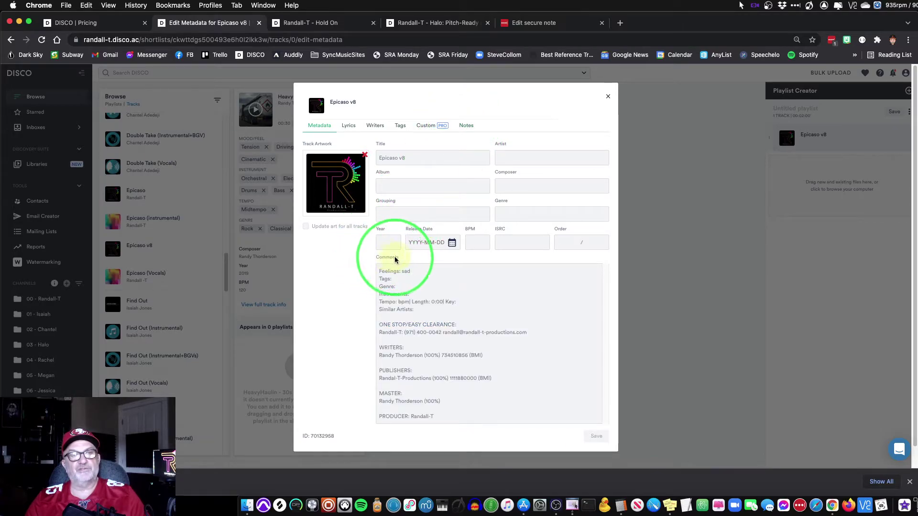
pyautogui.click(468, 128)
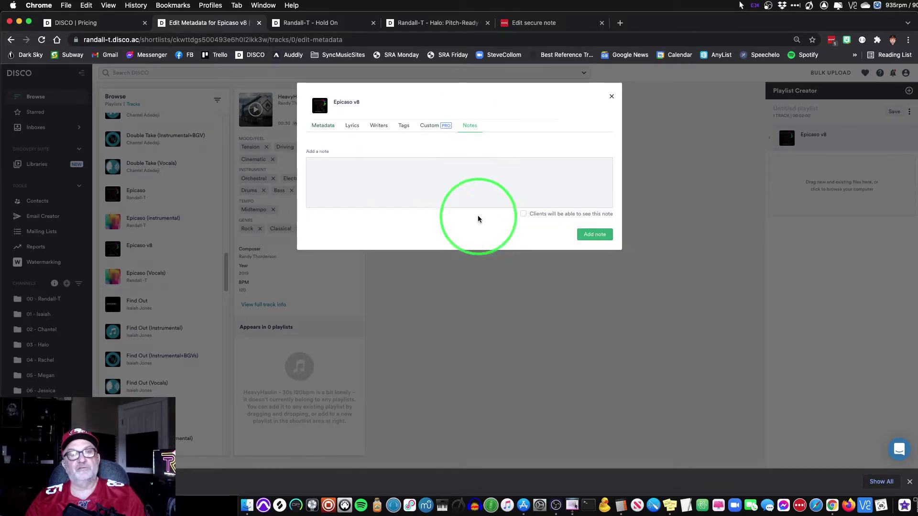
pyautogui.click(391, 177)
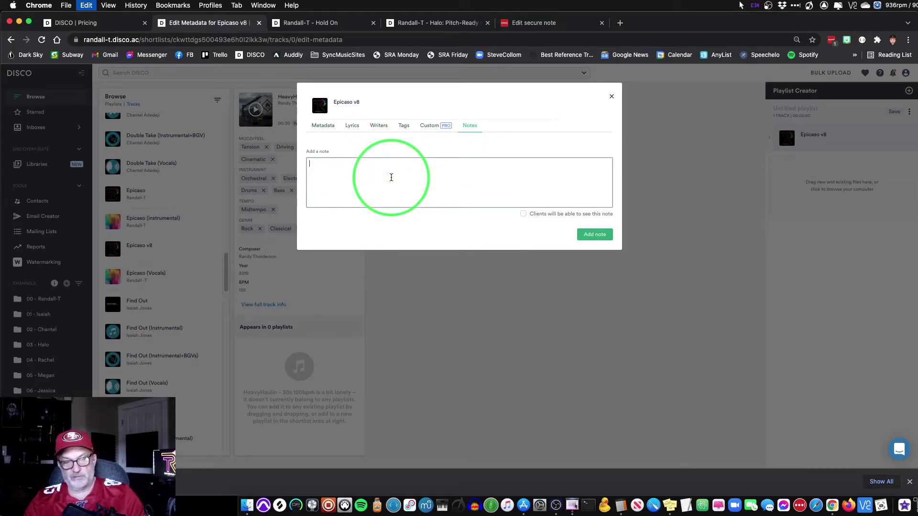
pyautogui.press('super+v')
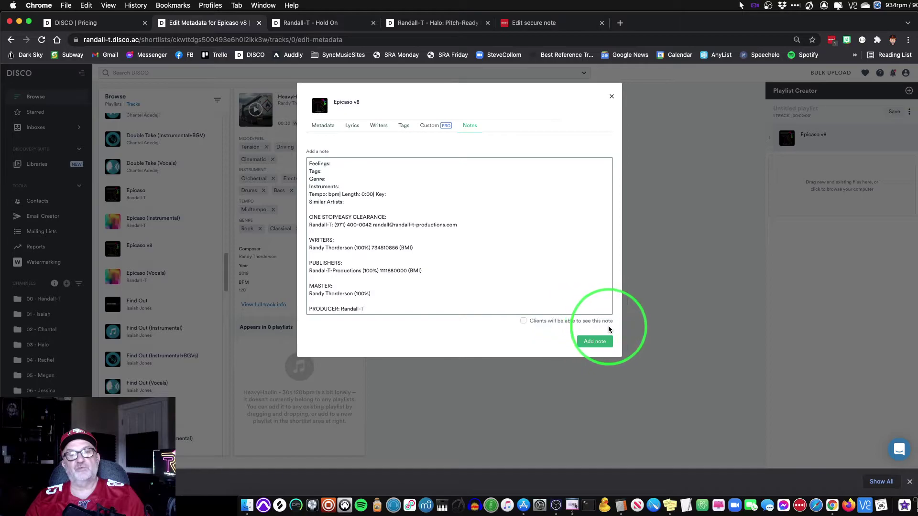
pyautogui.click(525, 323)
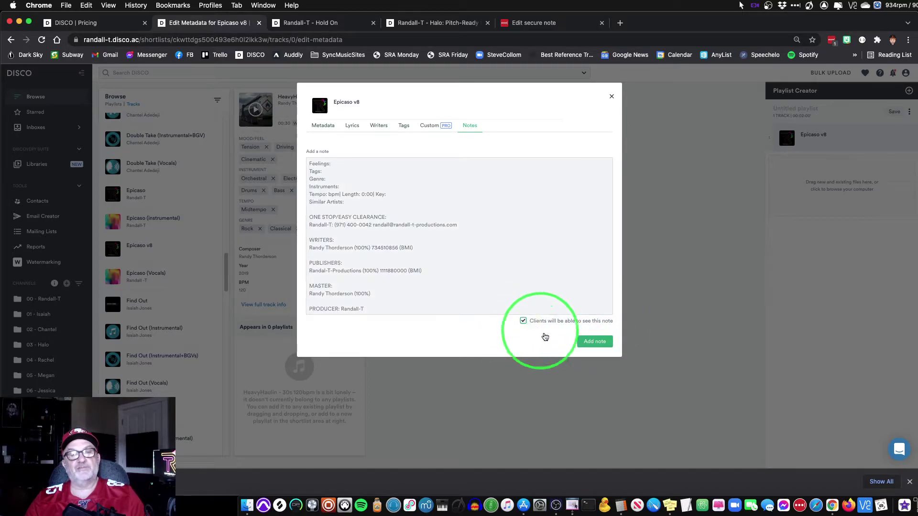
pyautogui.click(595, 342)
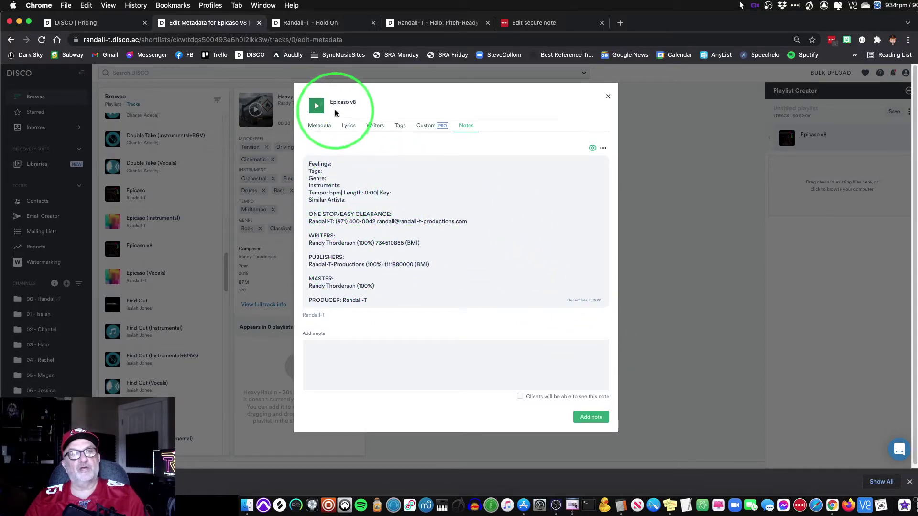
pyautogui.click(603, 149)
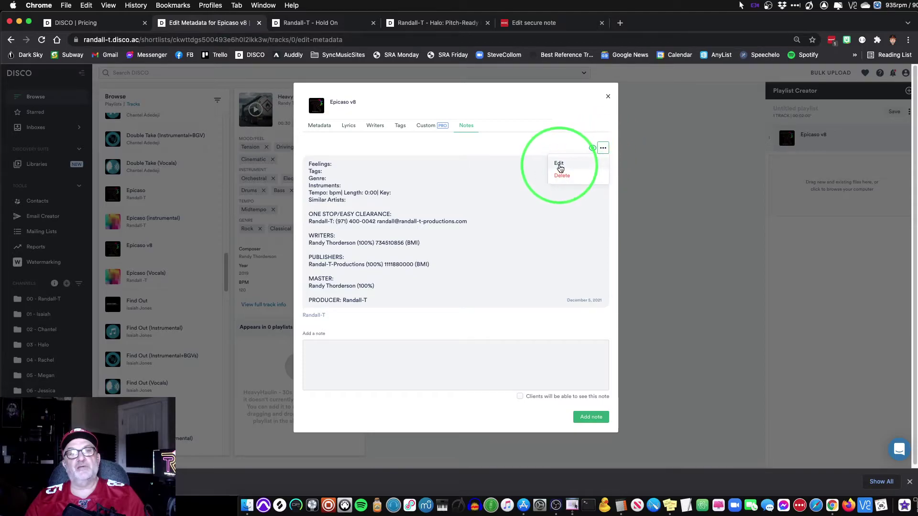
pyautogui.click(585, 130)
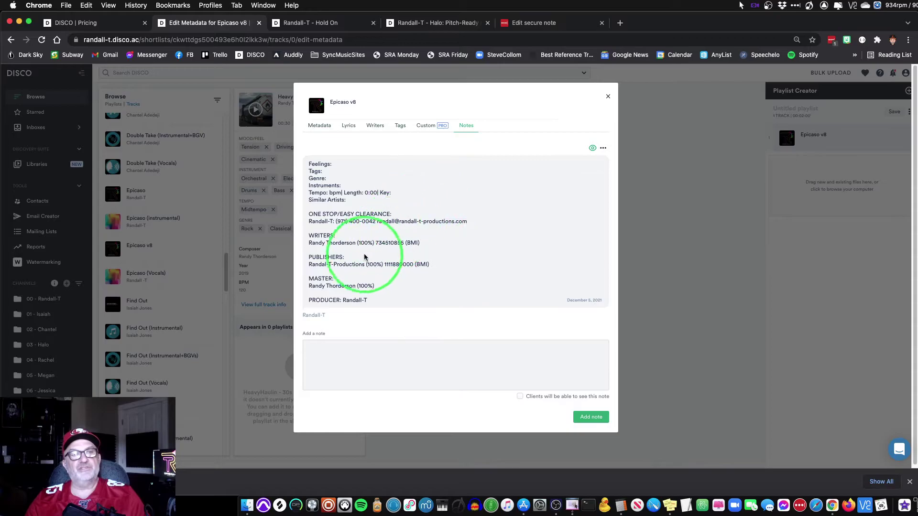
# - Examine where Hold On's comments appear on its shared track page and in the Halo: Pitch-Ready Masters playlist's comments pop-up
pyautogui.click(329, 23)
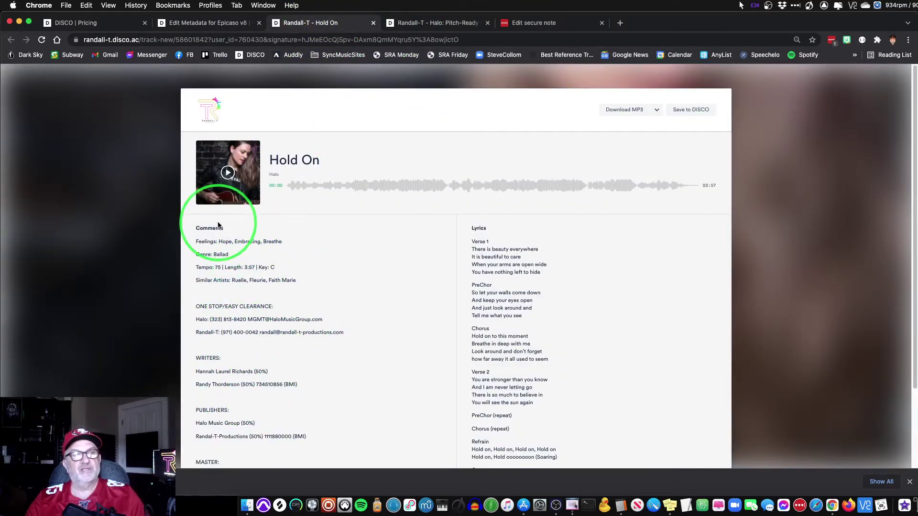
pyautogui.moveTo(223, 228); pyautogui.dragTo(196, 228)
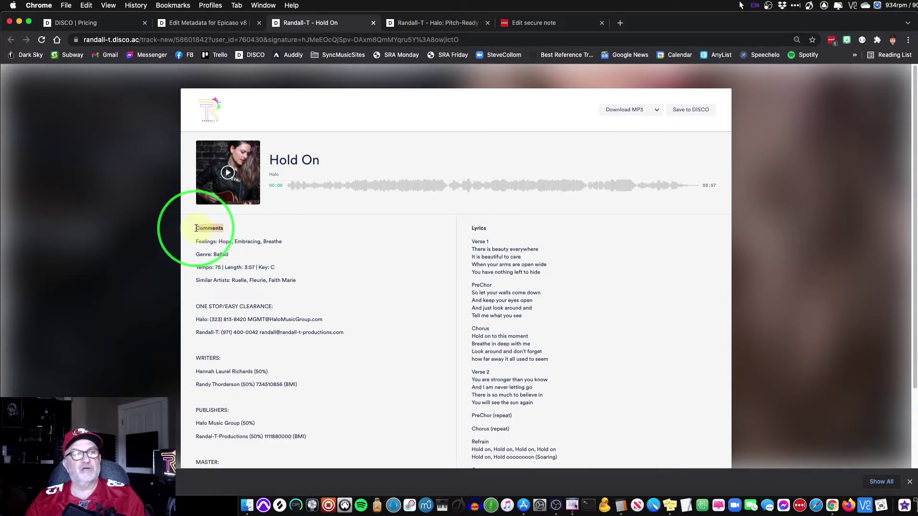
pyautogui.click(434, 23)
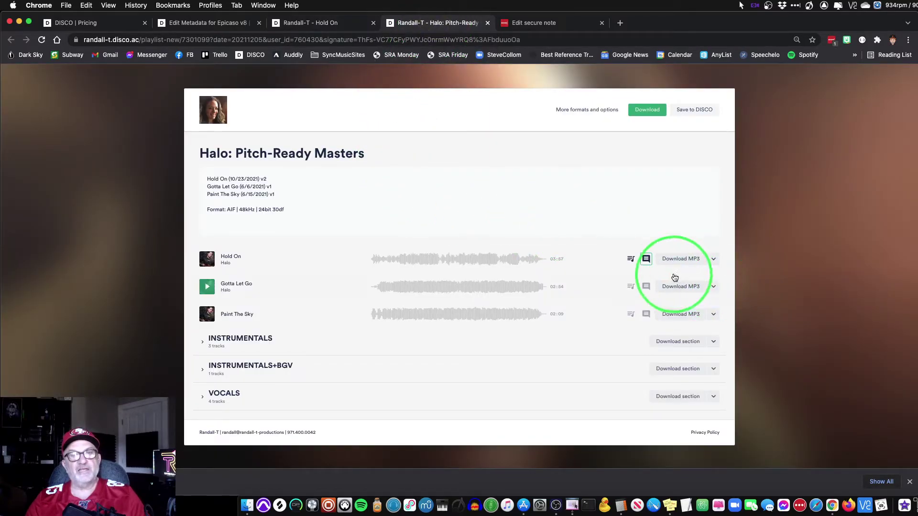
pyautogui.click(645, 260)
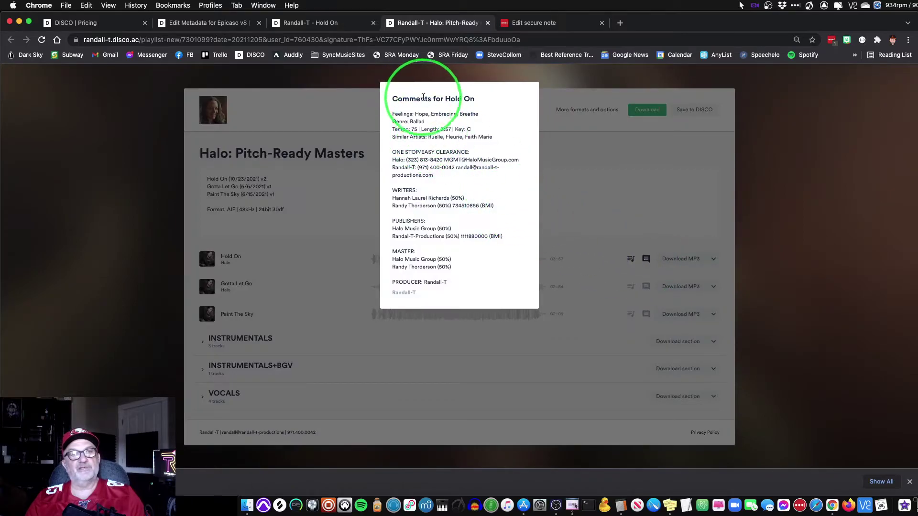
pyautogui.click(603, 186)
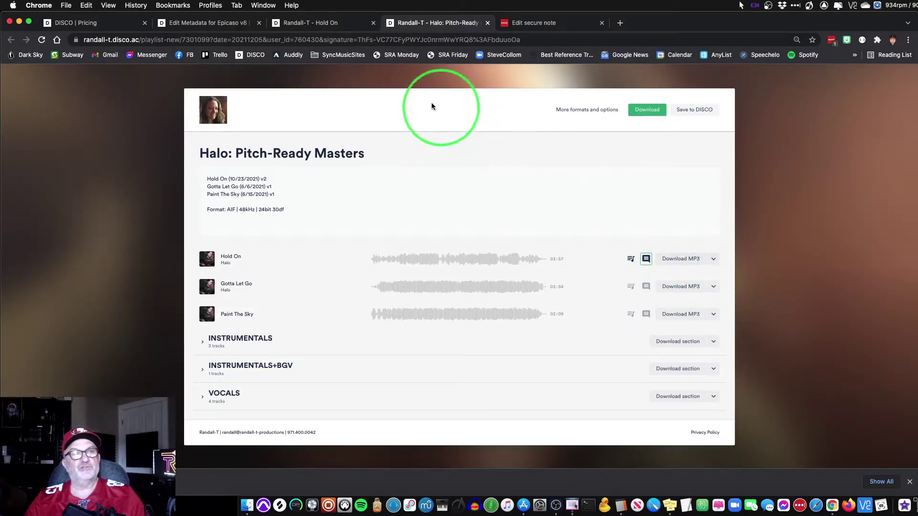
# - Add "Put lyrics here" as the lyrics of Epicaso v8, save them, and return to the track's metadata
pyautogui.click(213, 26)
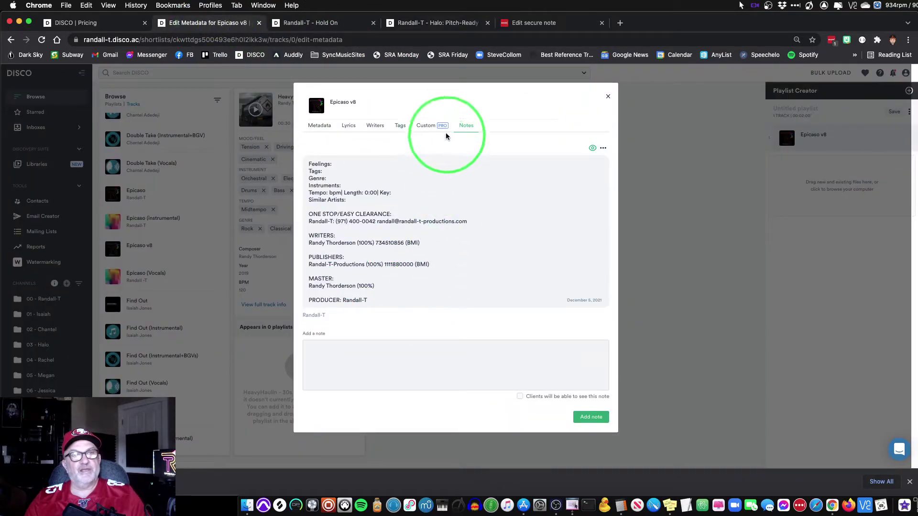
pyautogui.click(350, 125)
pyautogui.click(355, 159)
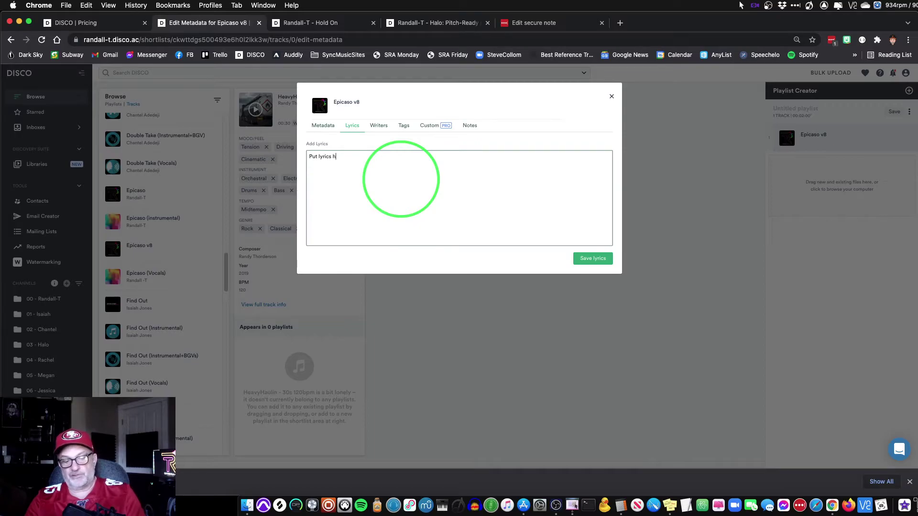
pyautogui.click(593, 263)
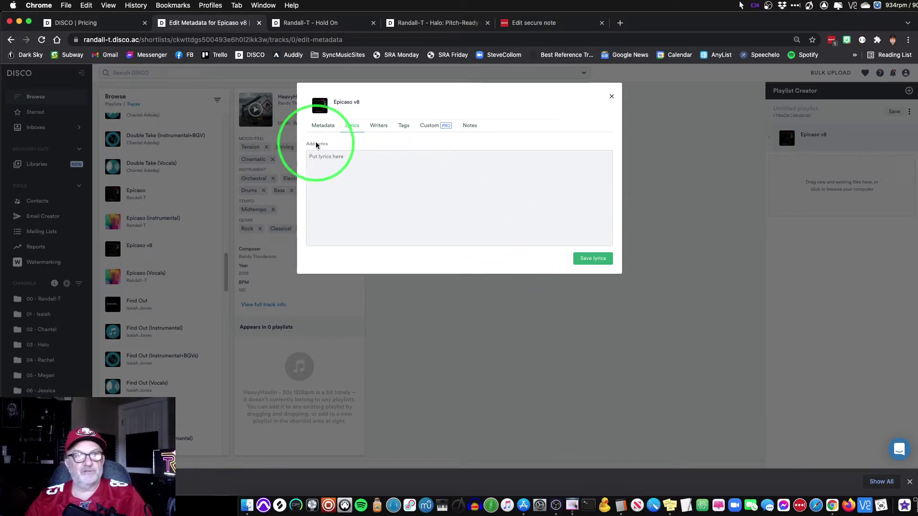
pyautogui.click(328, 127)
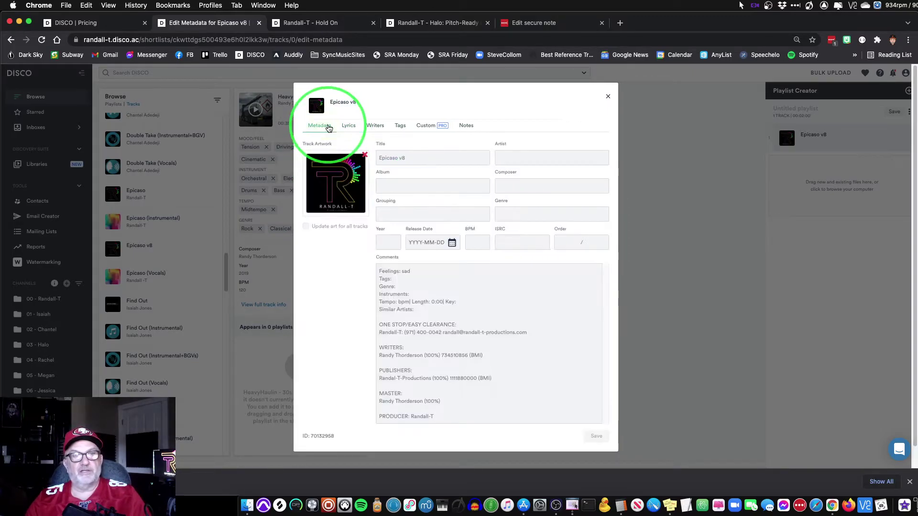
# - Check the notes of Epicaso v8, return to its metadata, and close the track information
pyautogui.click(466, 125)
pyautogui.click(320, 125)
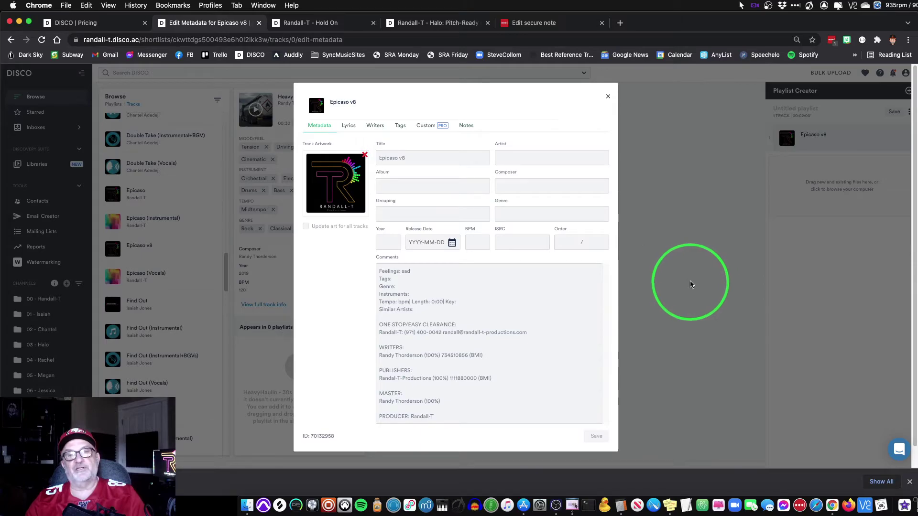
pyautogui.click(685, 281)
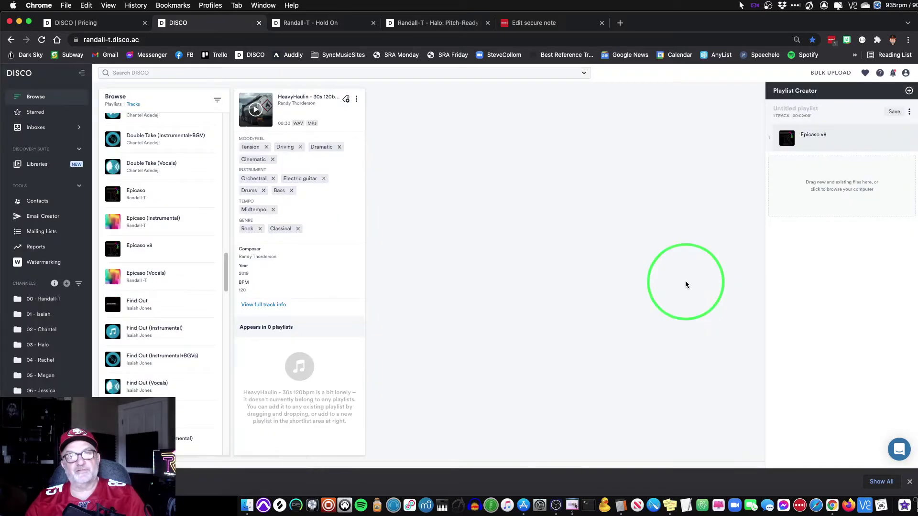
# - Rename the Epicaso v8 track in the new playlist to "00: Epicaso" and save its metadata
pyautogui.moveTo(828, 141)
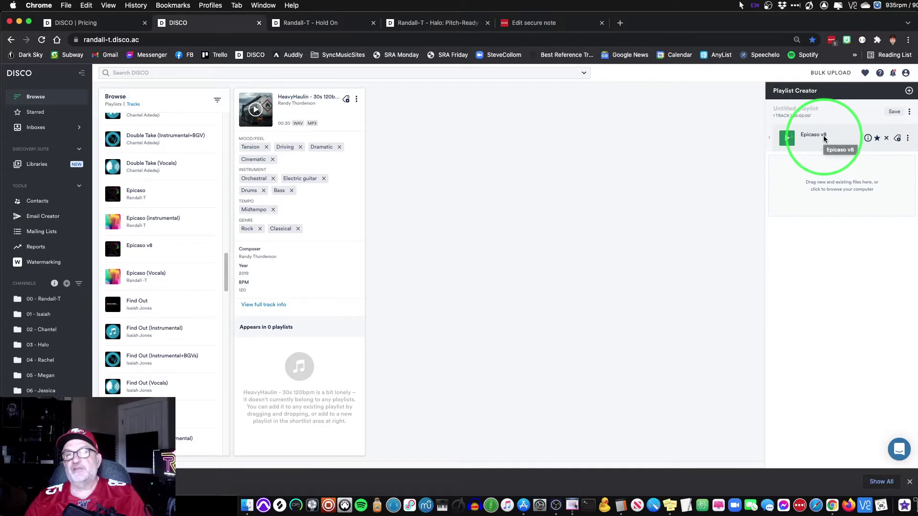
pyautogui.click(908, 140)
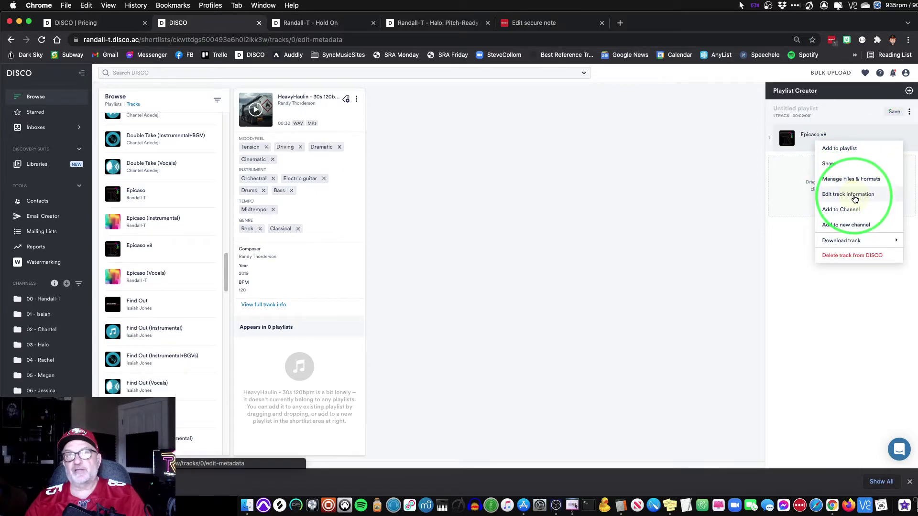
pyautogui.click(855, 199)
pyautogui.click(401, 158)
pyautogui.press('BackSpace')
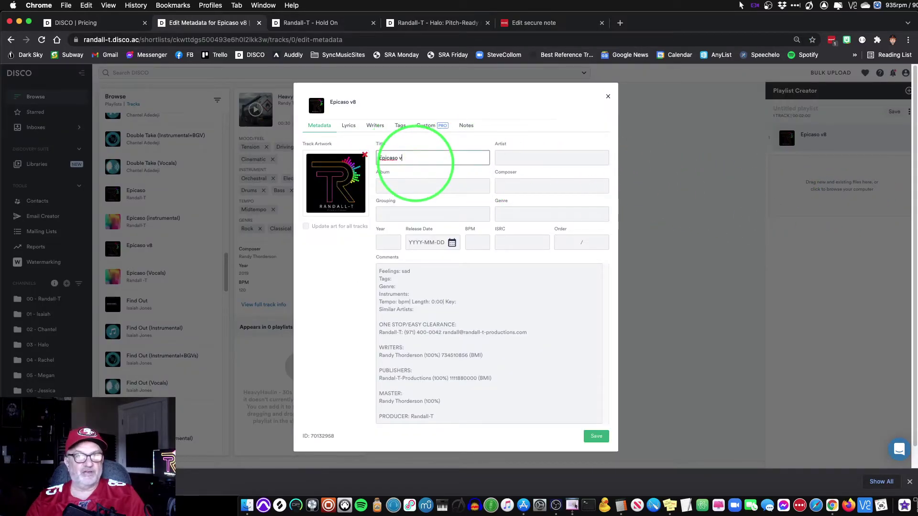
pyautogui.press('Left')
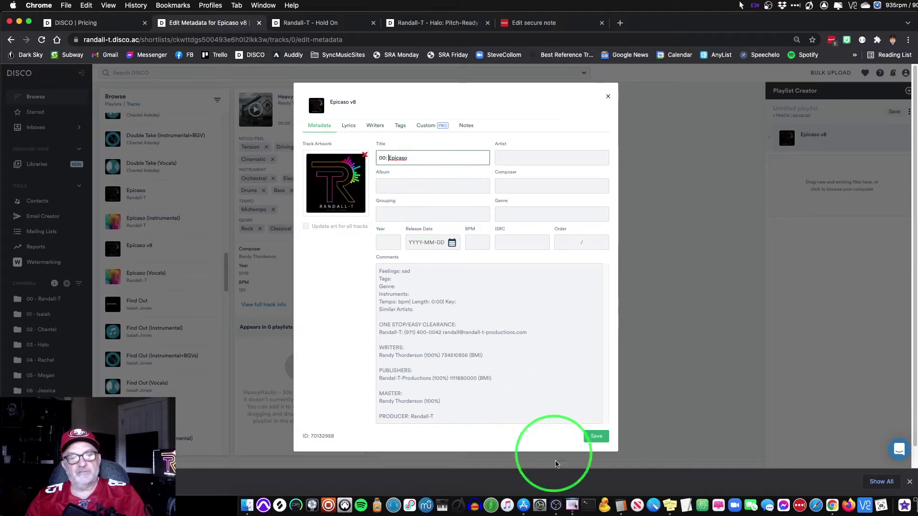
pyautogui.click(593, 437)
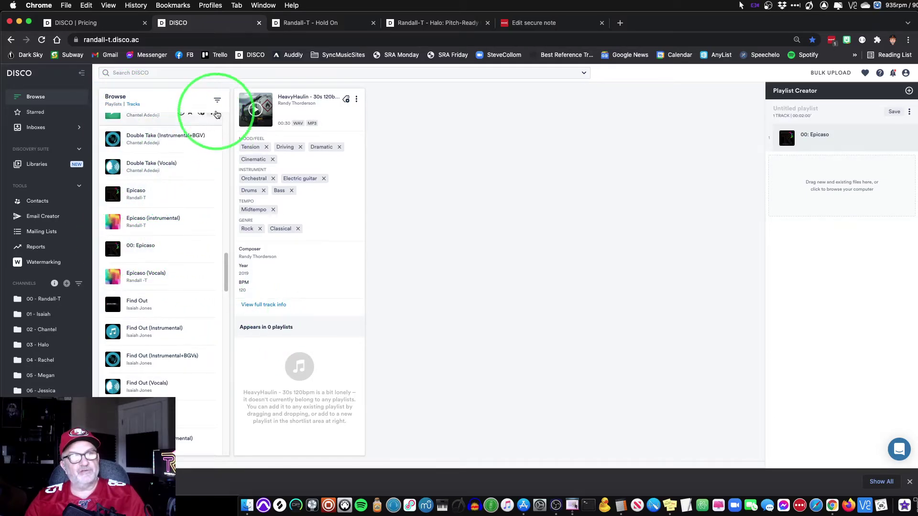
# - Sort the browsed track list by title from A to Z
pyautogui.click(217, 100)
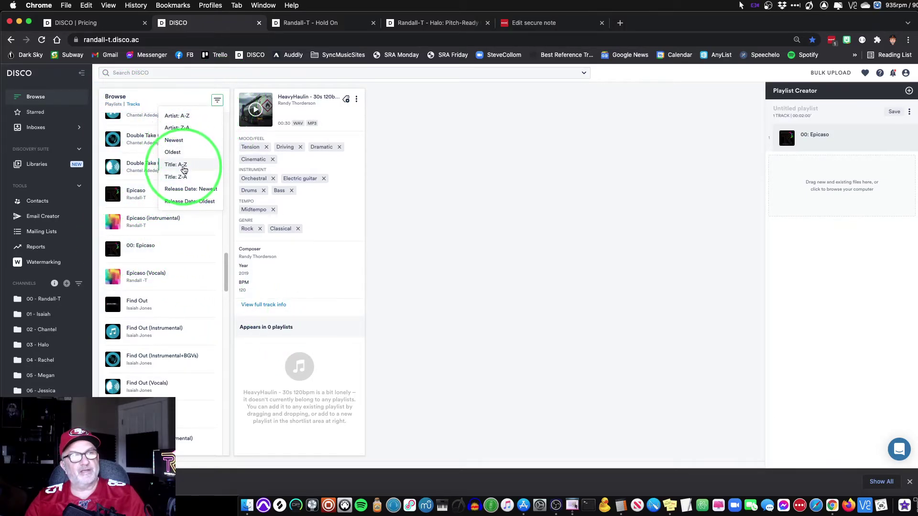
pyautogui.click(182, 166)
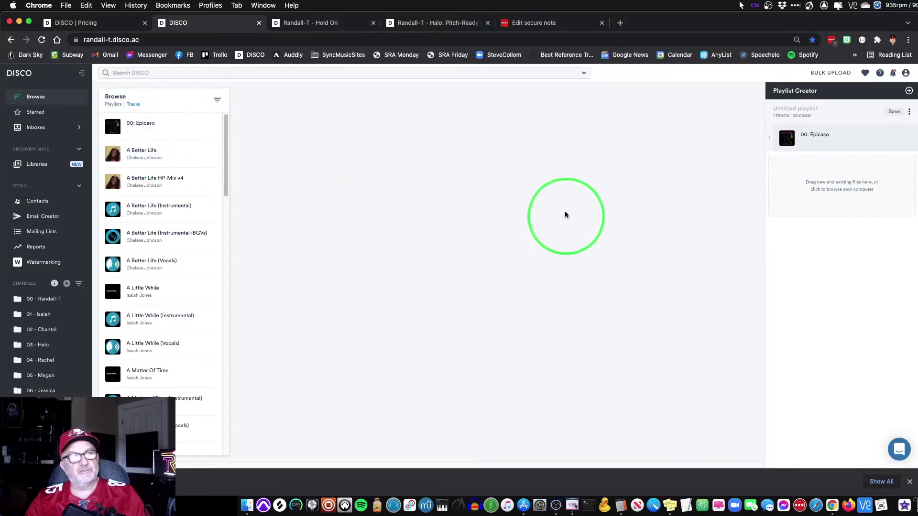
pyautogui.moveTo(839, 135)
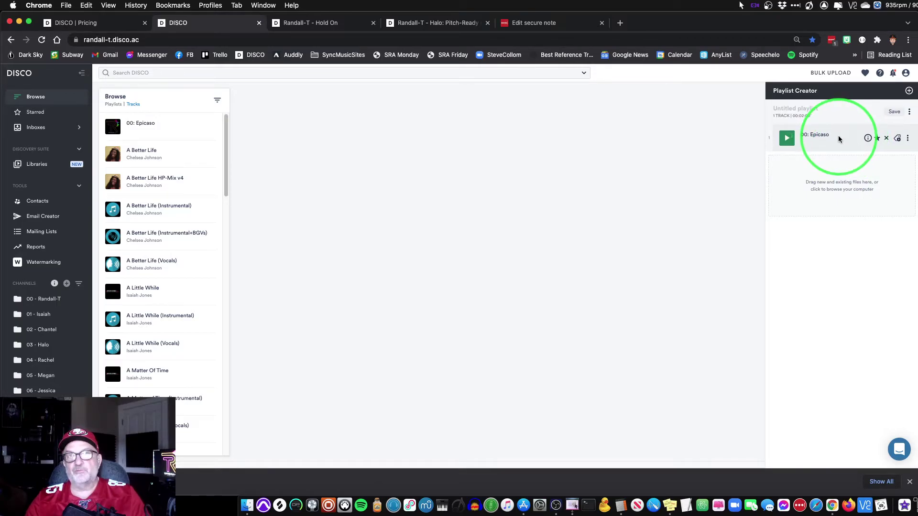
pyautogui.moveTo(120, 266)
pyautogui.moveTo(121, 266); pyautogui.dragTo(807, 261)
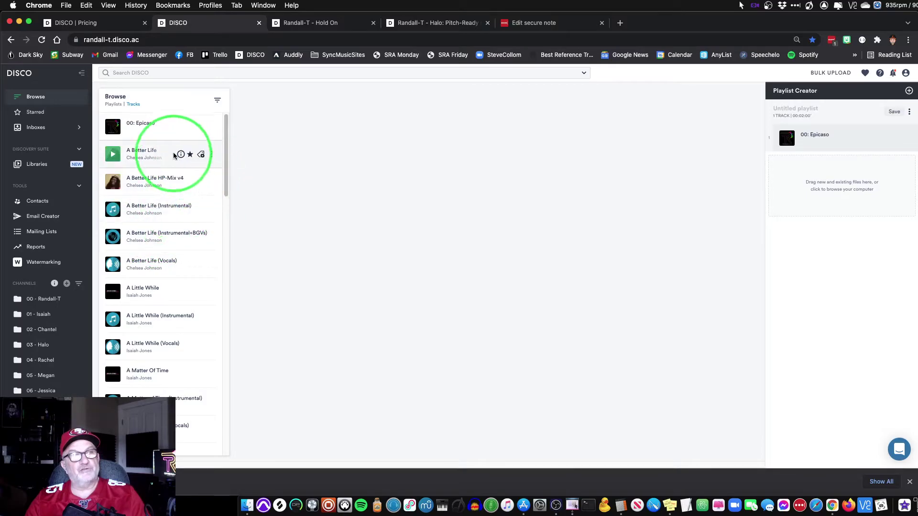
# - From the "4: Master Checks" playlist, add Double Take above 00: Epicaso and New Thaing below it in the new playlist
pyautogui.click(113, 104)
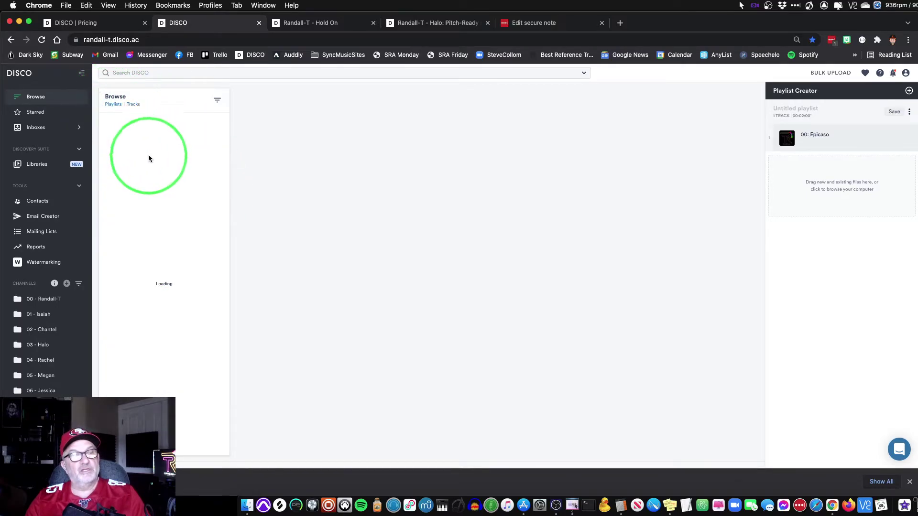
pyautogui.click(139, 181)
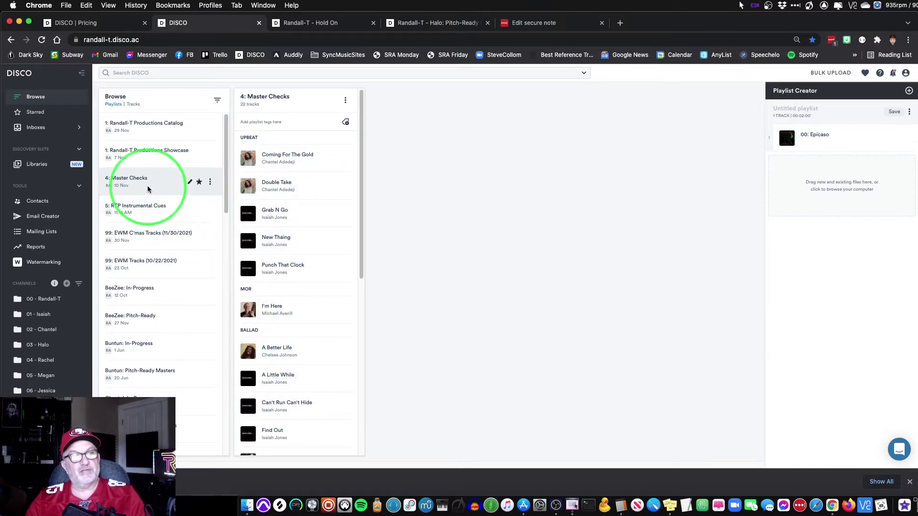
pyautogui.moveTo(272, 189); pyautogui.dragTo(828, 152)
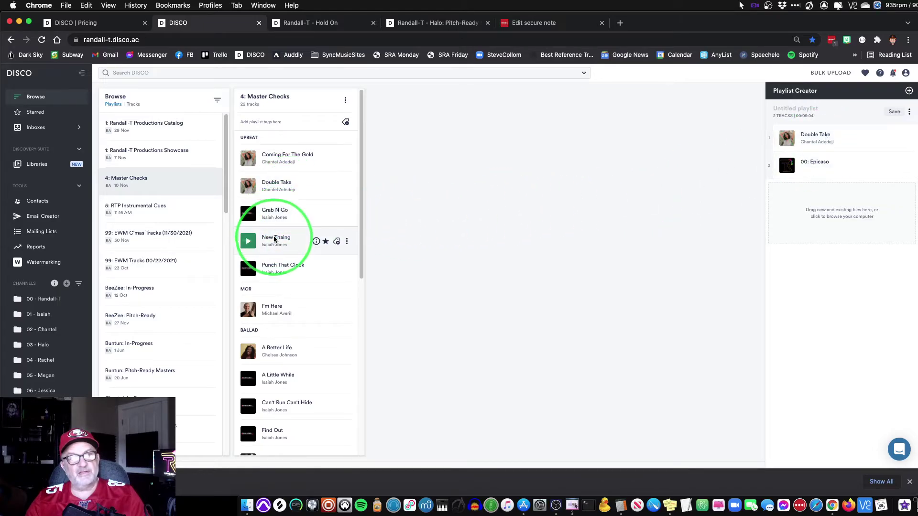
pyautogui.moveTo(275, 239); pyautogui.dragTo(836, 185)
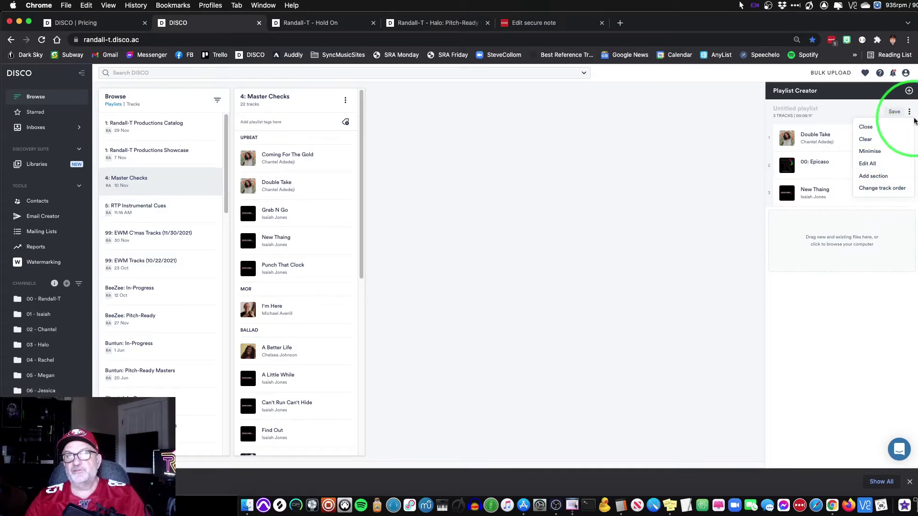
# - Add an "inst" section to the new playlist and reorder it so 00: Epicaso precedes the section and Double Take and New Thaing follow it
pyautogui.click(871, 176)
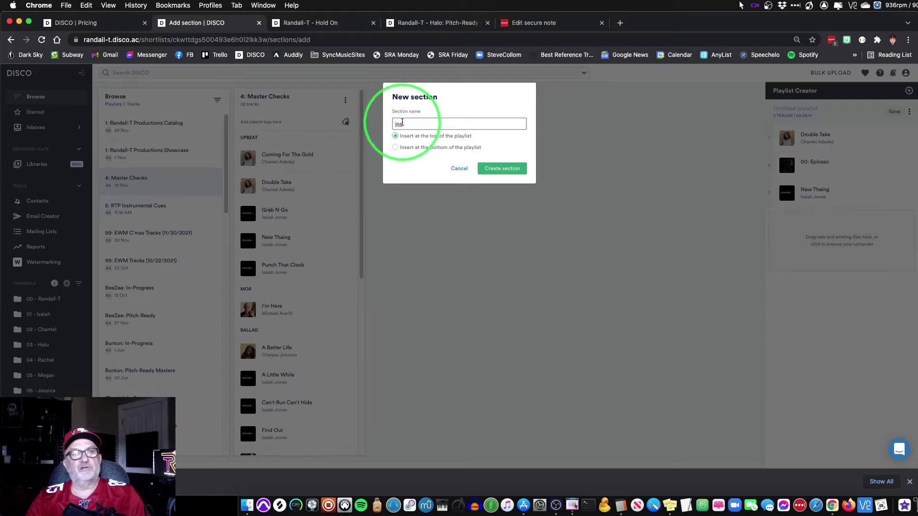
pyautogui.click(500, 169)
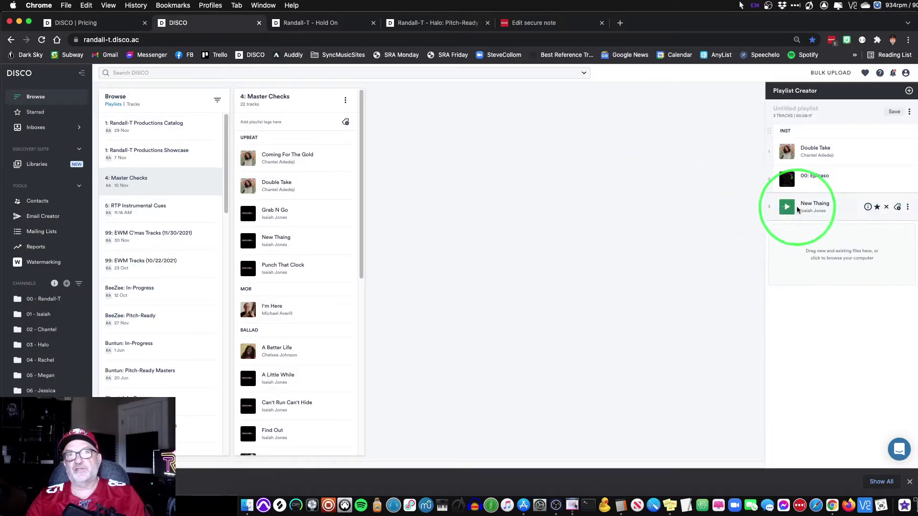
pyautogui.moveTo(768, 132); pyautogui.dragTo(774, 176)
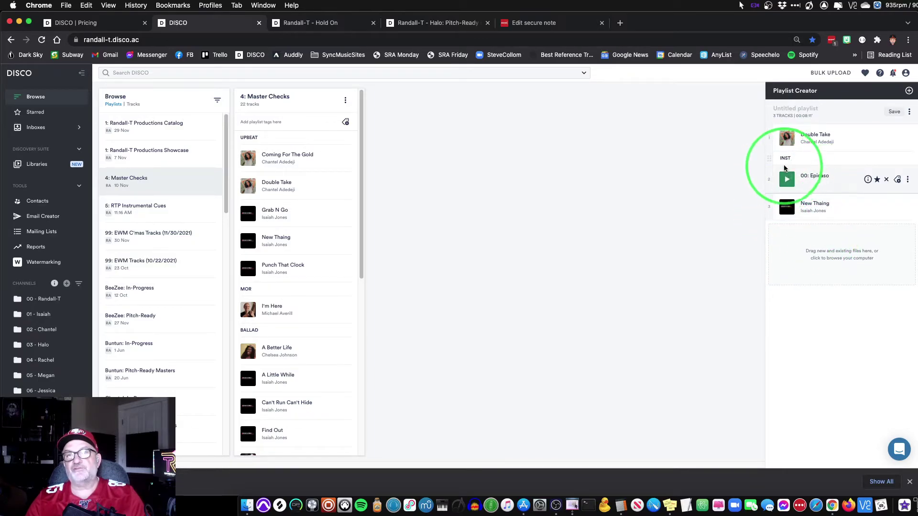
pyautogui.moveTo(772, 176); pyautogui.dragTo(769, 211)
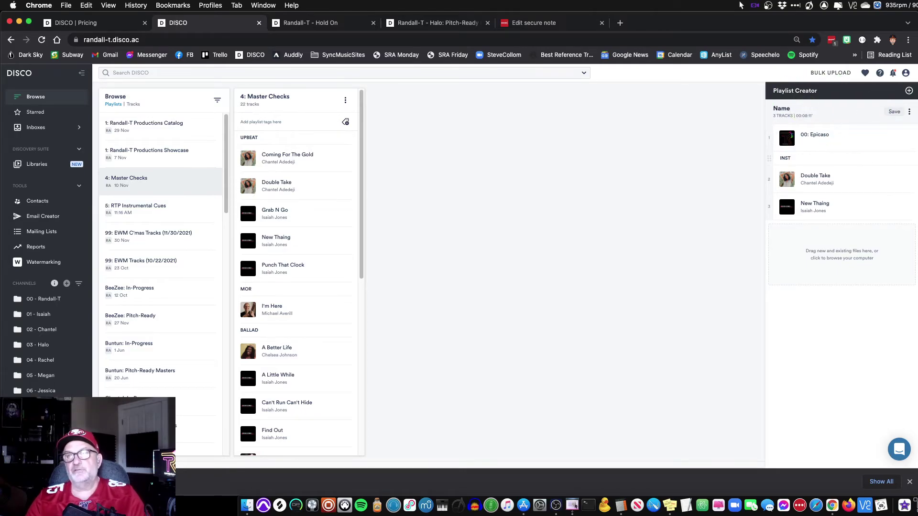
# - Start saving the new playlist and name it "00: Test Playlist"
pyautogui.click(892, 113)
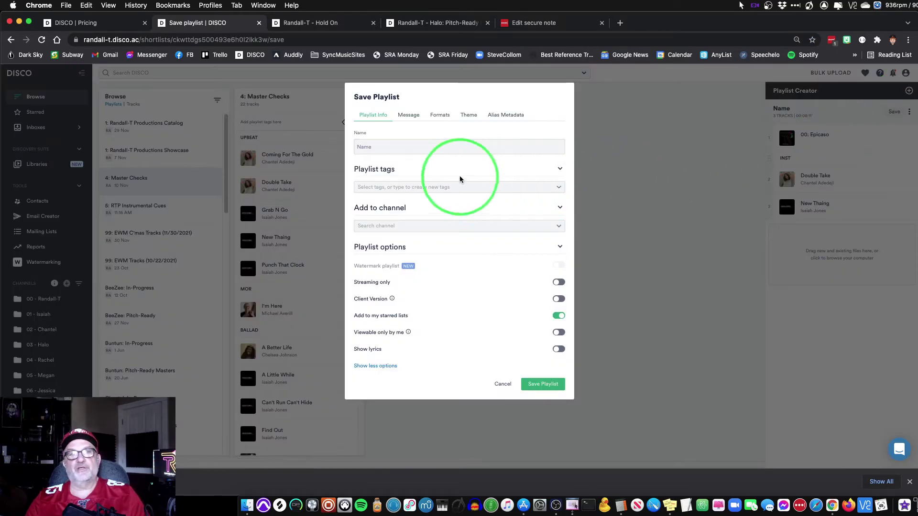
pyautogui.click(390, 149)
pyautogui.press('BackSpace')
pyautogui.press('BackSpace')
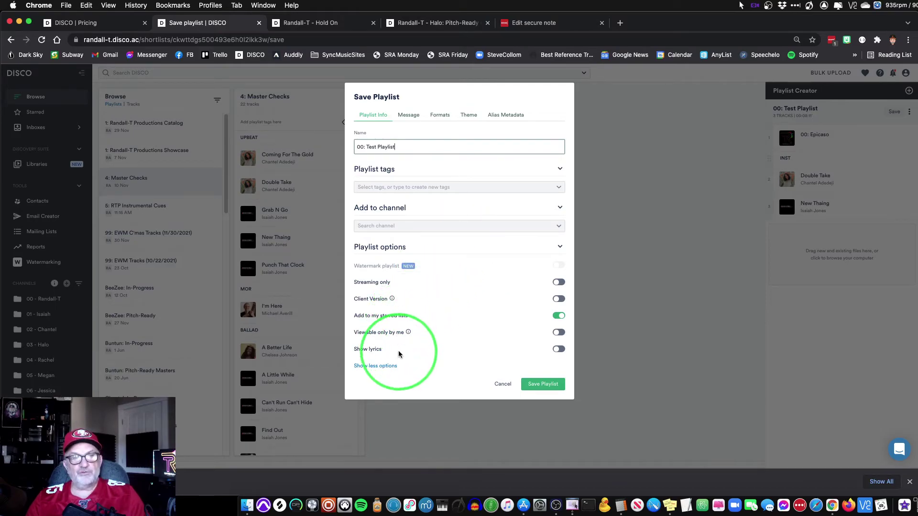
# - Review the additional playlist options and turn on Show lyrics for 00: Test Playlist
pyautogui.click(377, 366)
pyautogui.moveTo(391, 299)
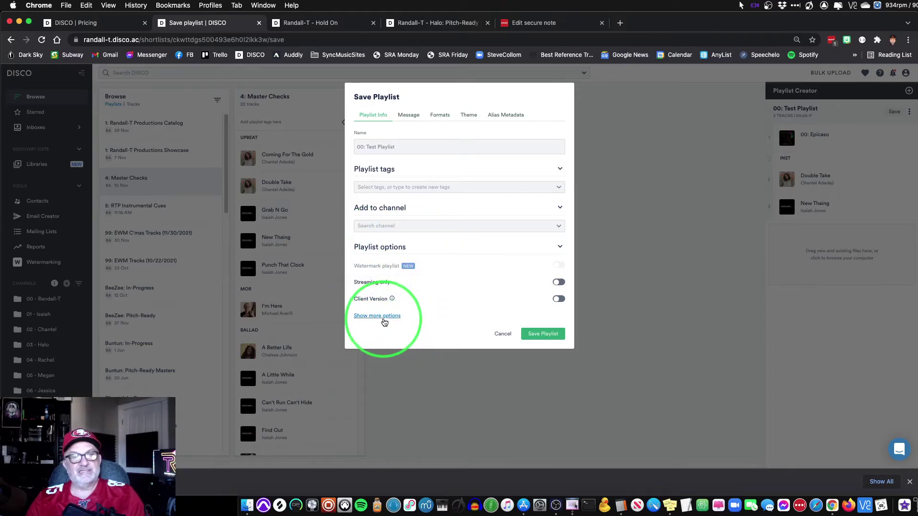
pyautogui.click(384, 322)
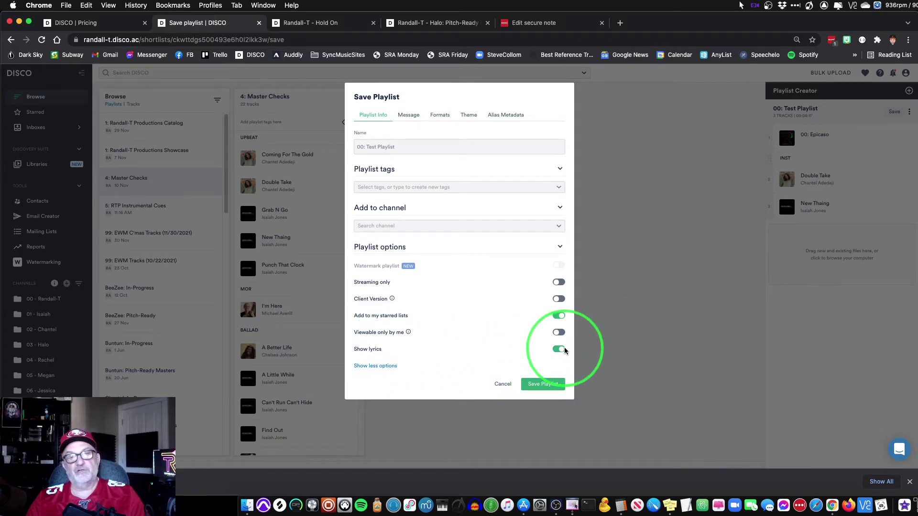
# - Compare how lyrics are presented on the shared Hold On page and in the Halo: Pitch-Ready Masters playlist
pyautogui.click(322, 28)
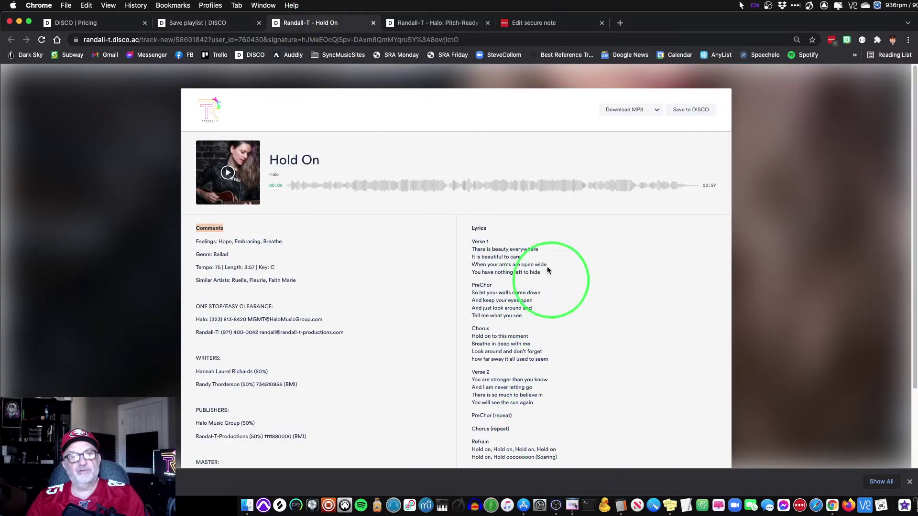
pyautogui.click(401, 25)
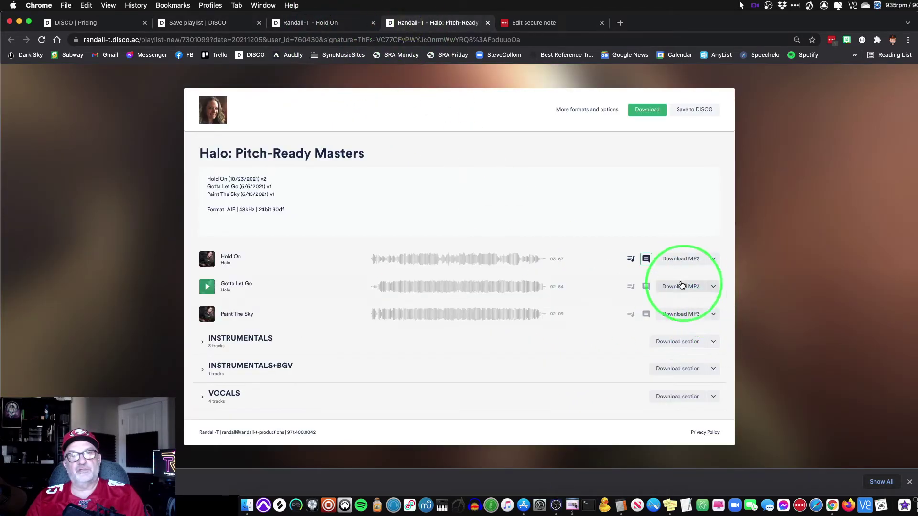
pyautogui.click(210, 24)
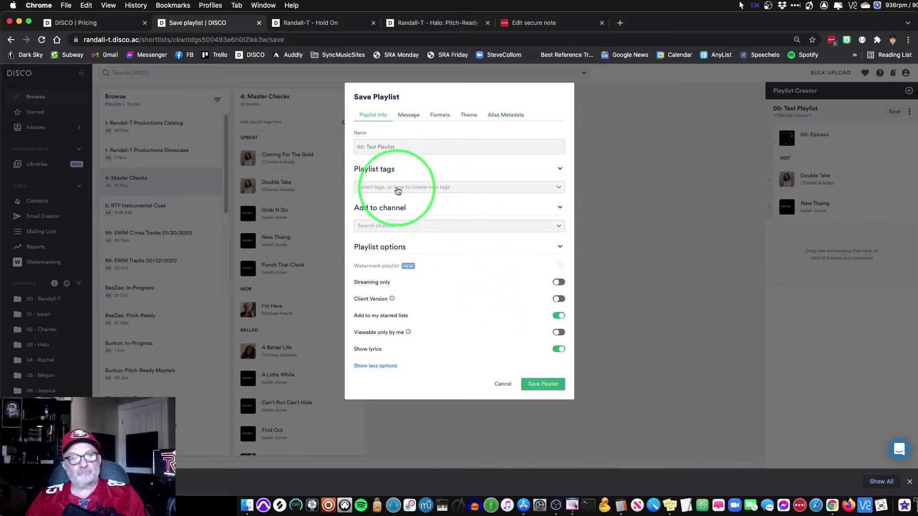
# - Add "Test message" as the playlist message and save the playlist
pyautogui.click(411, 119)
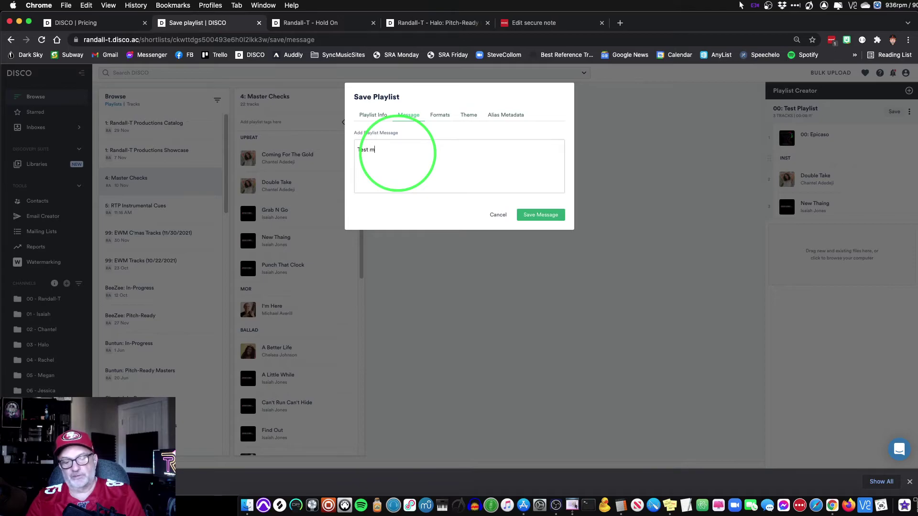
pyautogui.click(541, 216)
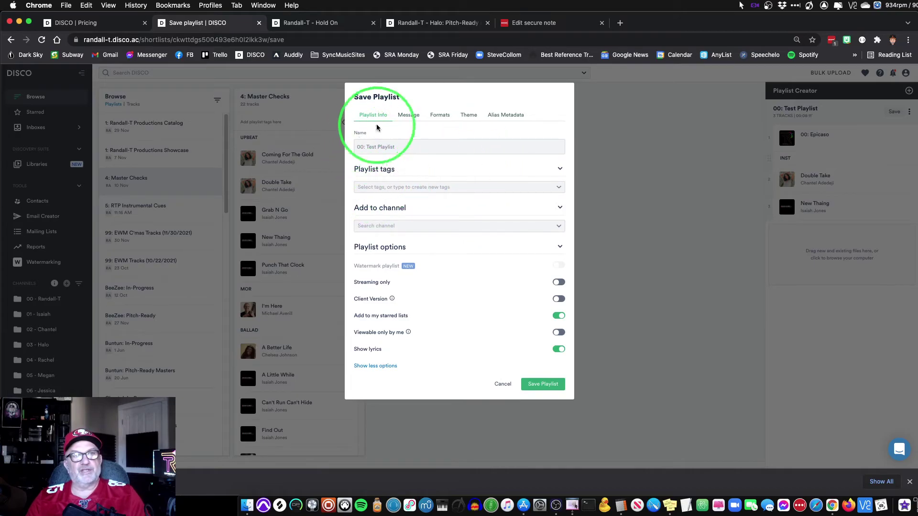
pyautogui.click(545, 389)
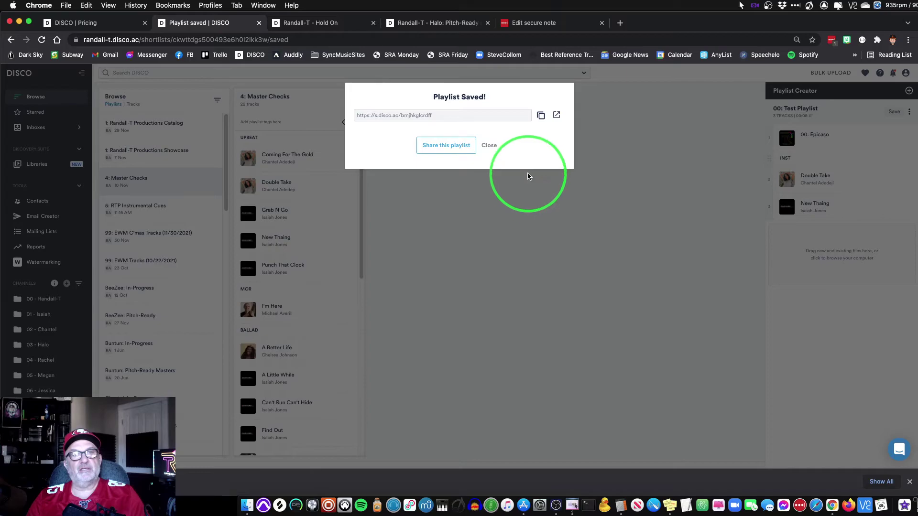
# - Copy the saved playlist's share link and open its shared page
pyautogui.click(541, 116)
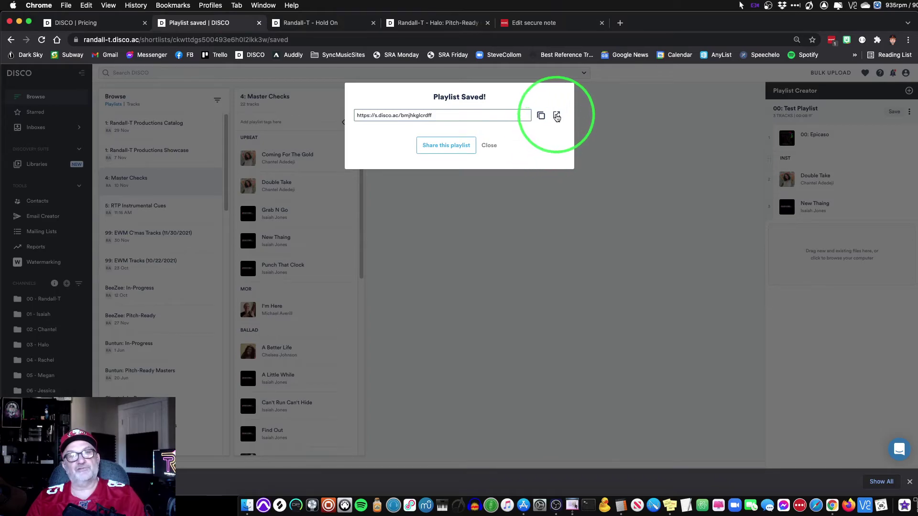
pyautogui.click(557, 117)
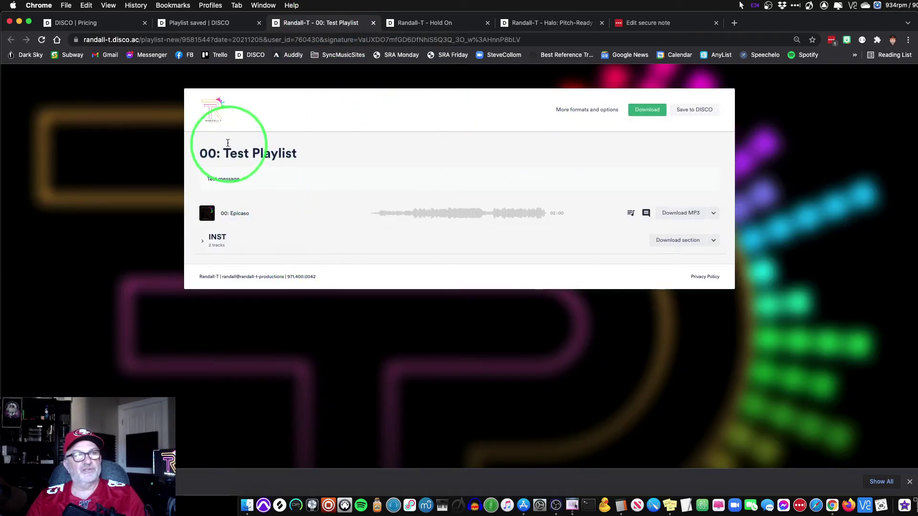
pyautogui.moveTo(207, 212)
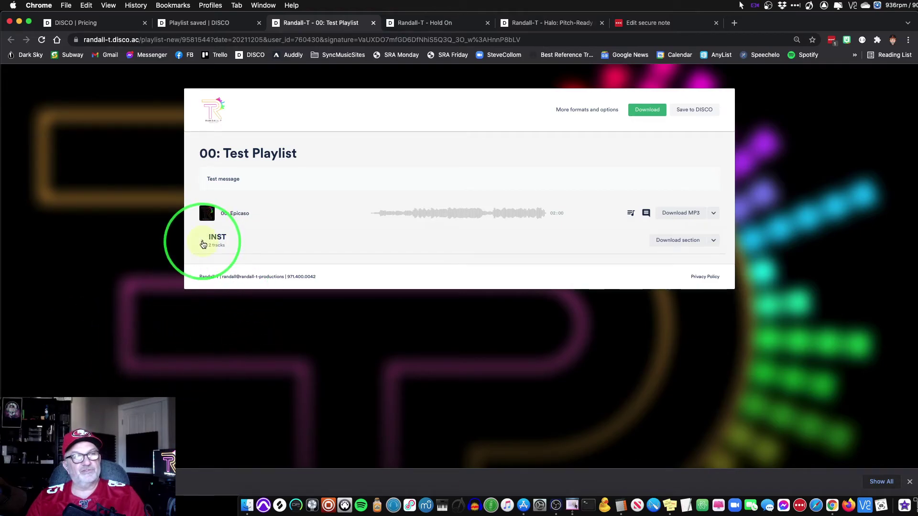
# - Expand and collapse the INST section on the shared playlist page, and highlight the playlist message
pyautogui.click(203, 244)
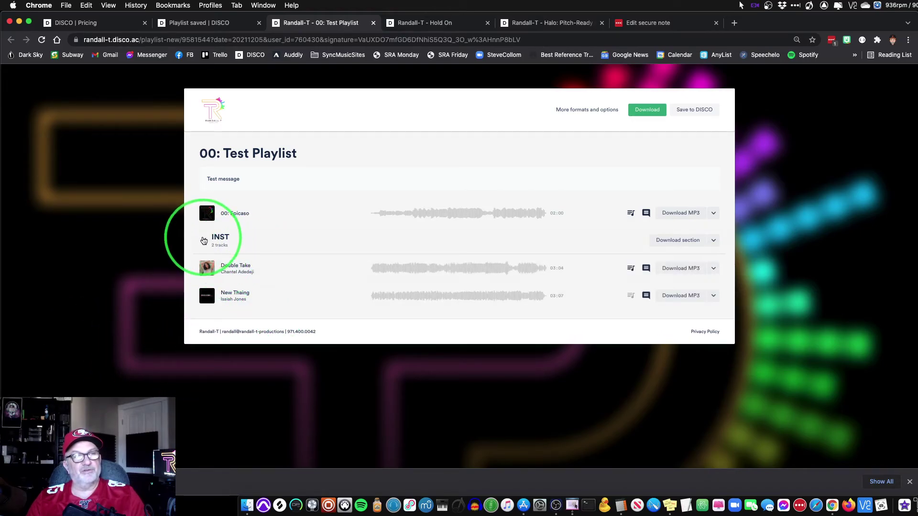
pyautogui.click(203, 240)
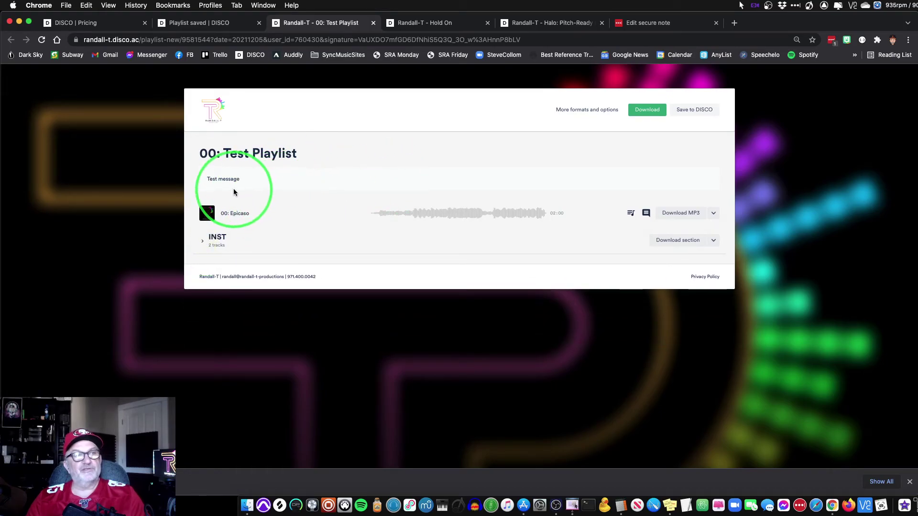
pyautogui.moveTo(241, 182); pyautogui.dragTo(196, 179)
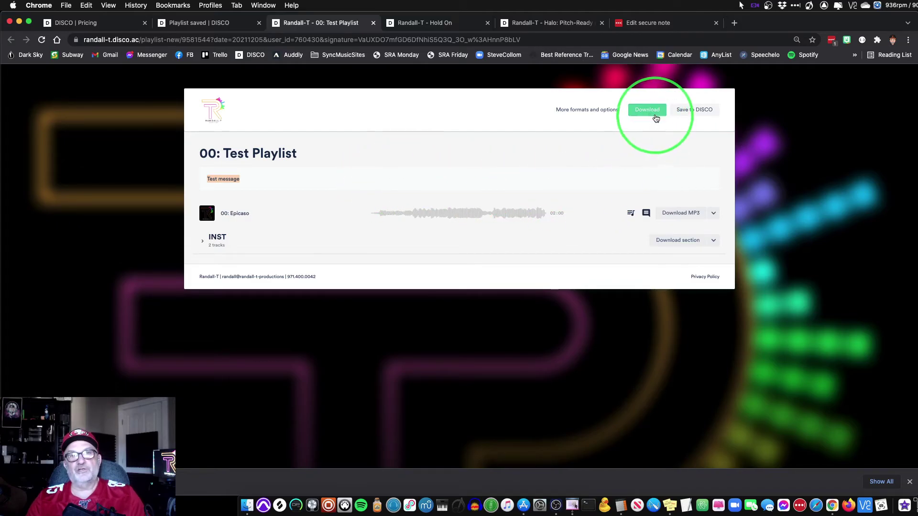
# - Download the whole shared playlist and view the other download options offered for the Epicaso track
pyautogui.click(649, 113)
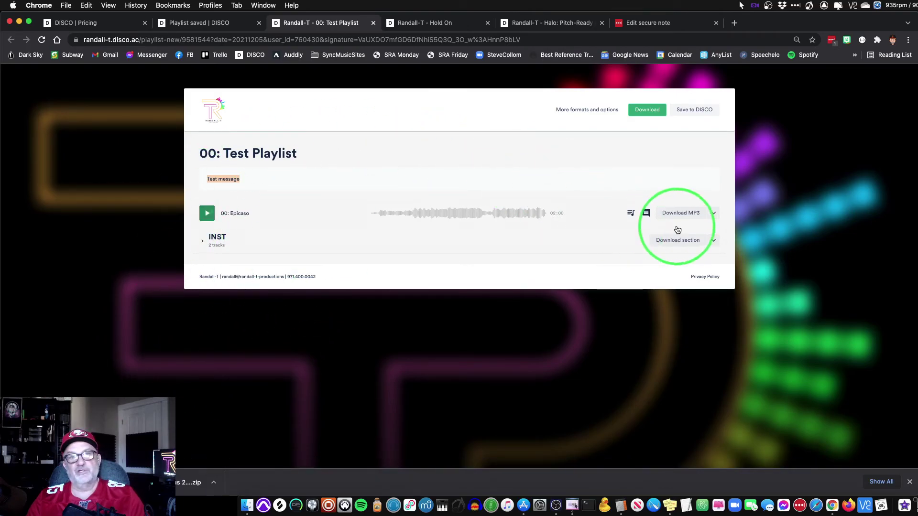
pyautogui.click(716, 216)
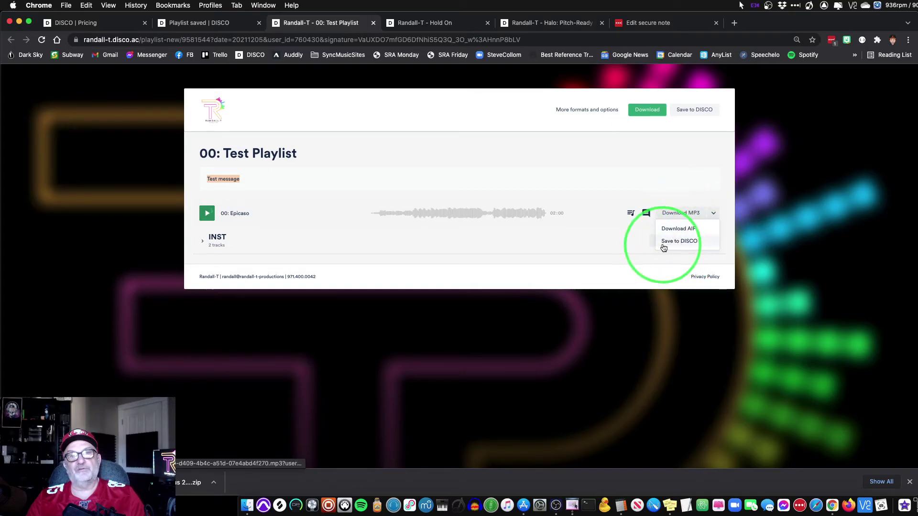
pyautogui.click(584, 249)
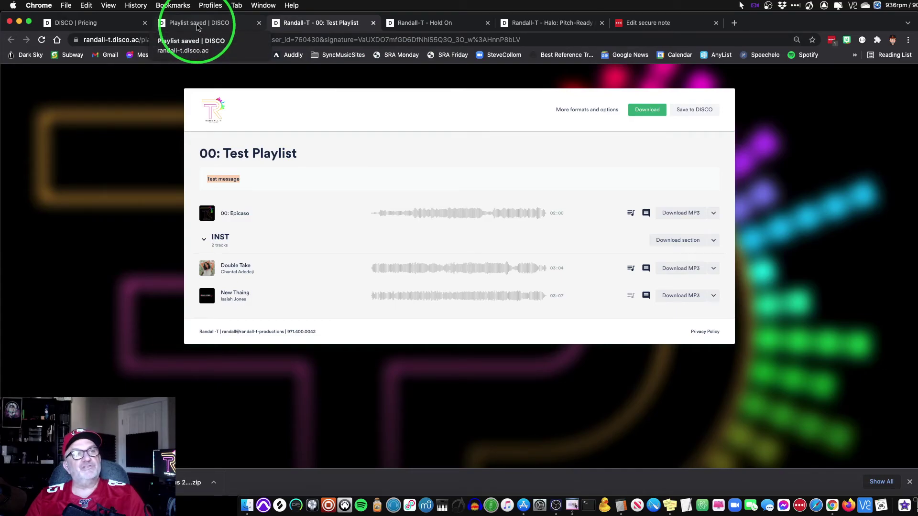
# - Return to the DISCO library, dismiss the saved-playlist dialog, and update the Browse list to bring up 00: Test Playlist
pyautogui.click(197, 25)
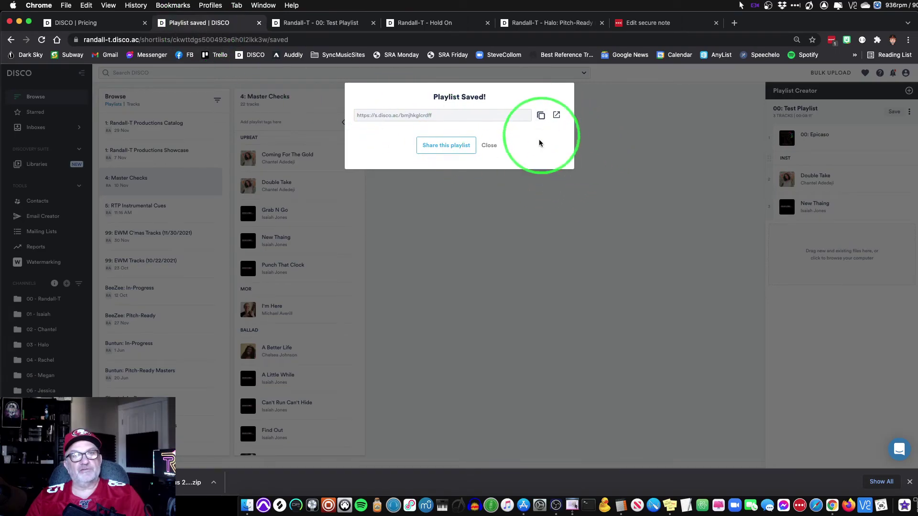
pyautogui.click(488, 147)
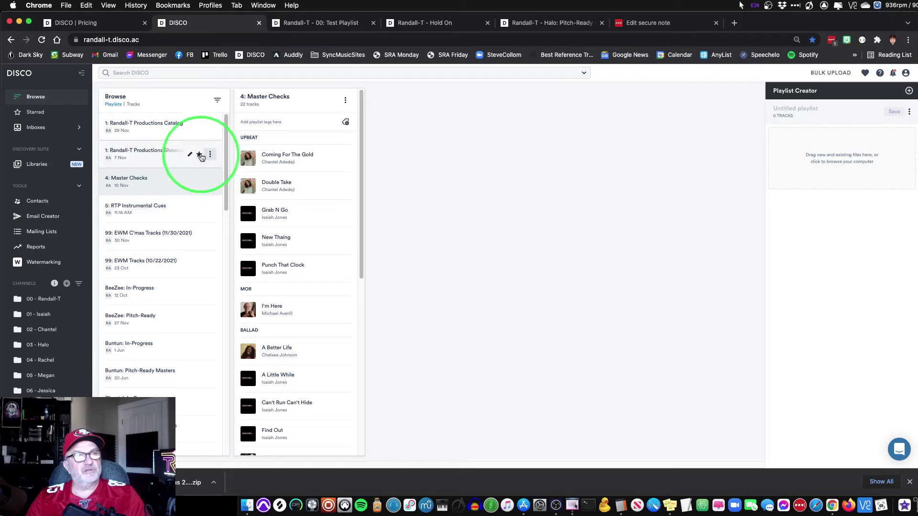
pyautogui.click(217, 100)
pyautogui.click(186, 141)
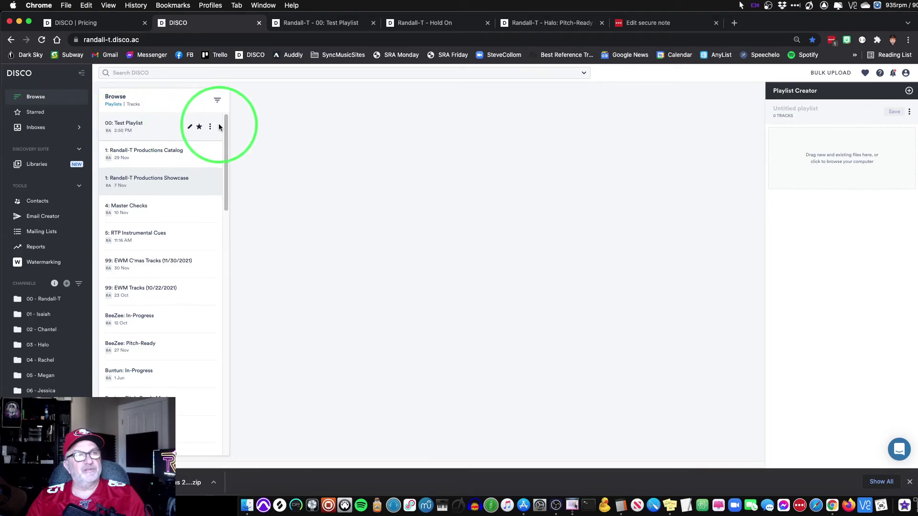
# - Load 00: Test Playlist into the Playlist Creator for editing and open its save settings
pyautogui.click(211, 127)
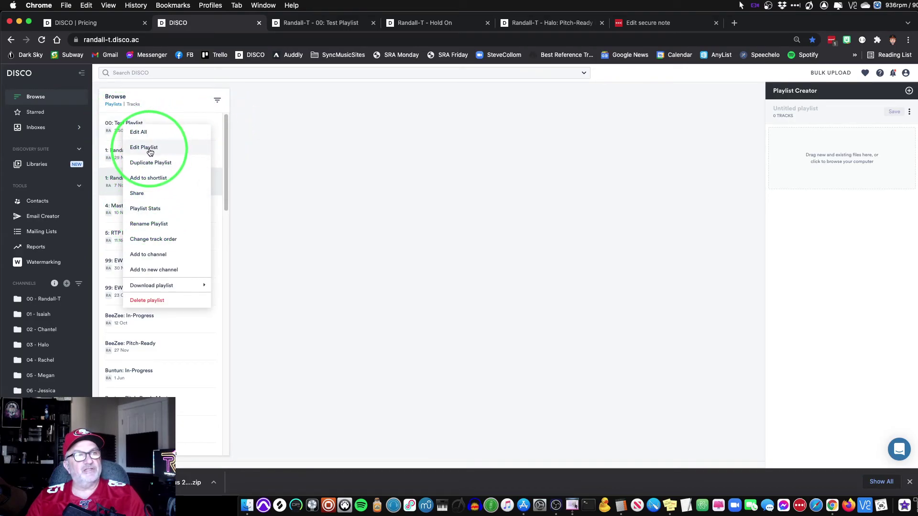
pyautogui.click(179, 93)
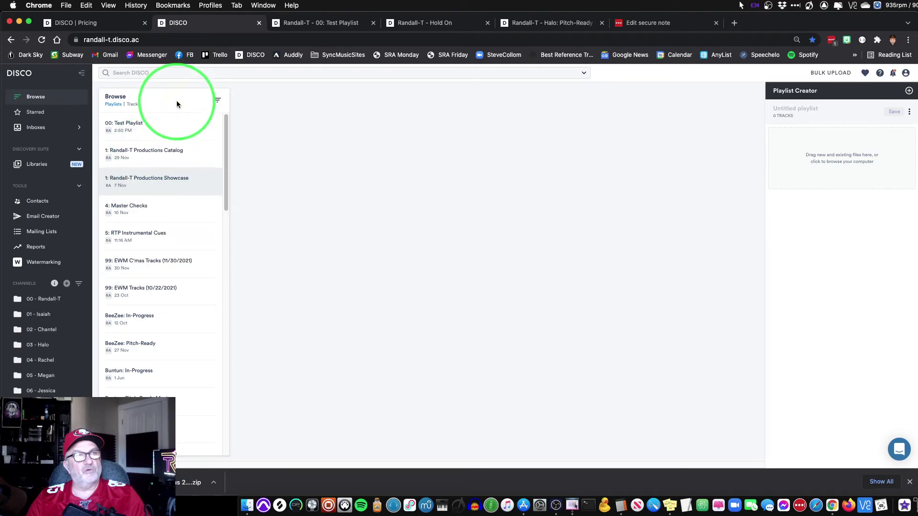
pyautogui.click(189, 128)
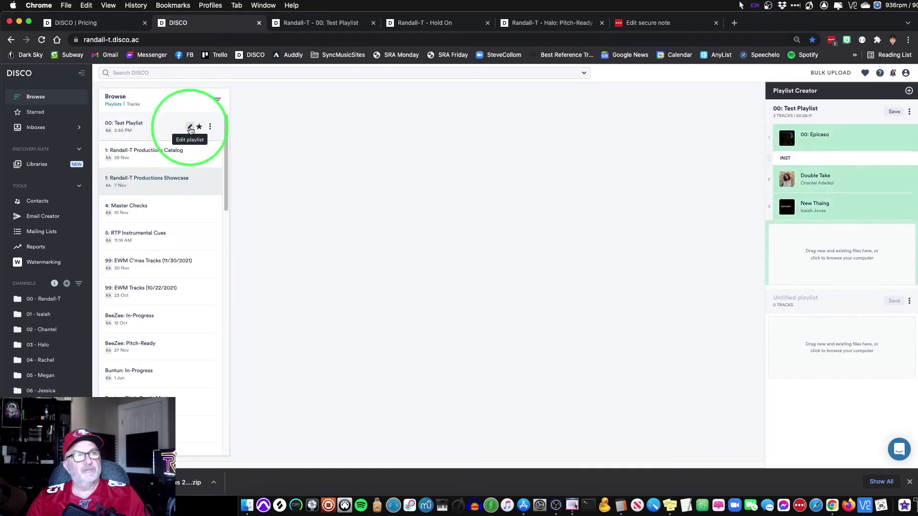
pyautogui.click(896, 118)
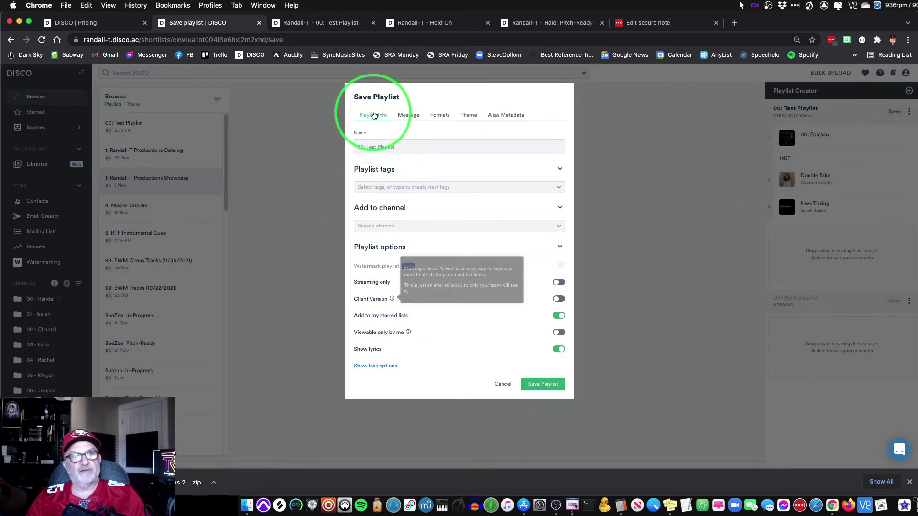
# - Review the playlist message, try the No theme option, and save the playlist with MyTheme selected
pyautogui.click(406, 115)
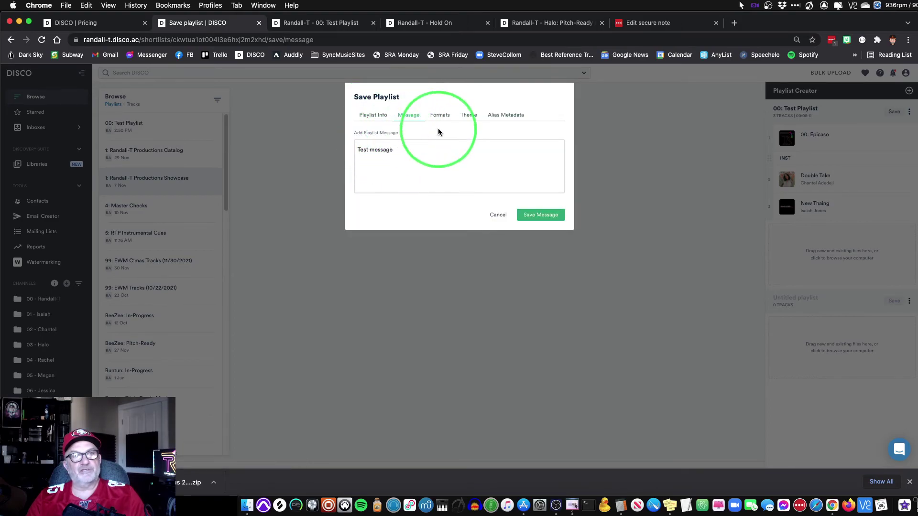
pyautogui.click(468, 116)
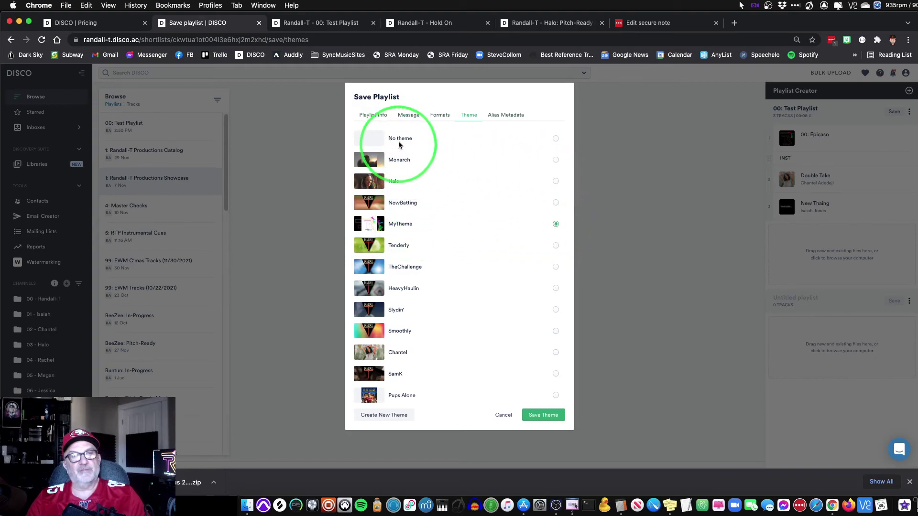
pyautogui.click(556, 139)
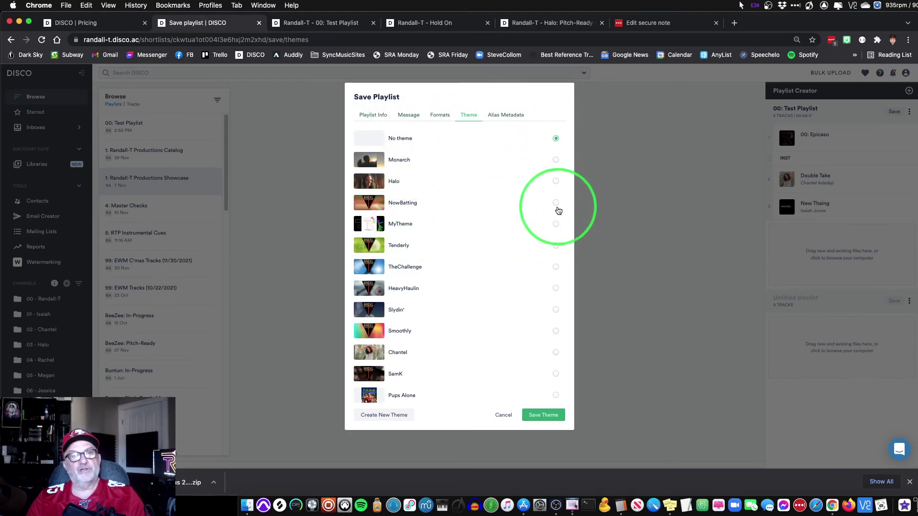
pyautogui.click(555, 224)
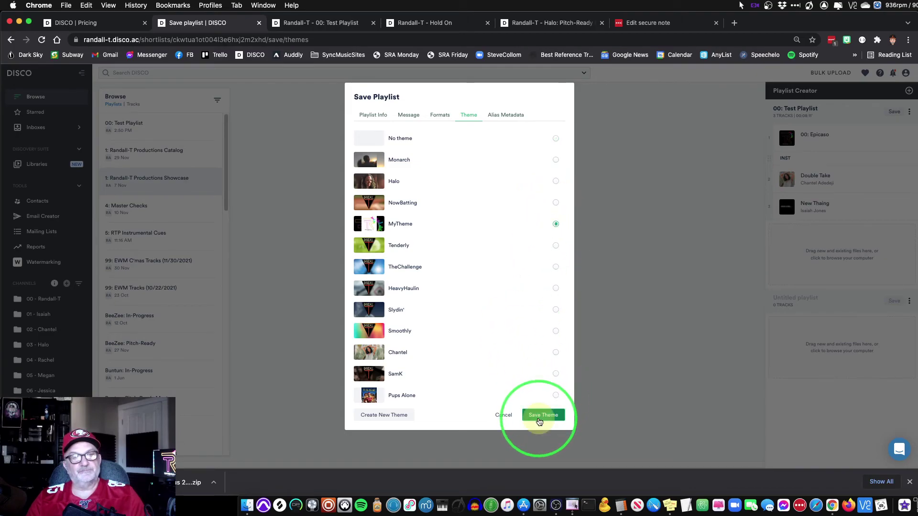
pyautogui.click(539, 421)
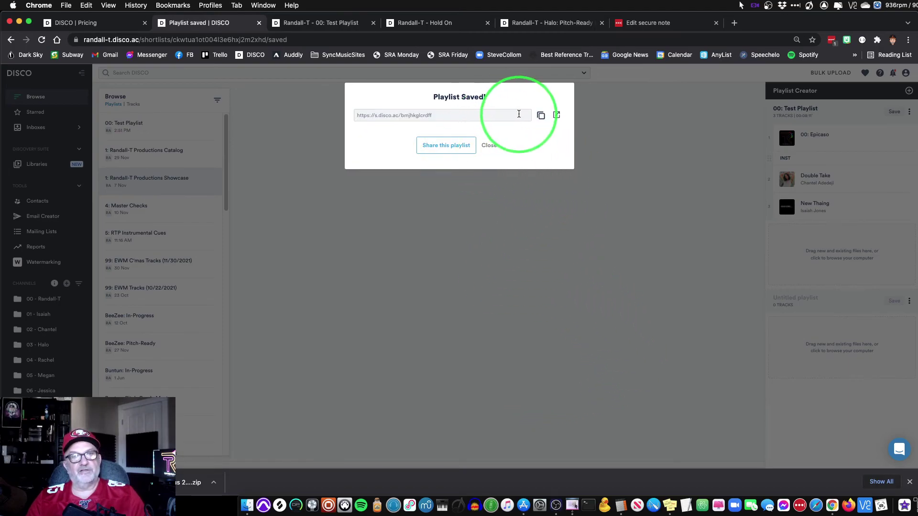
# - Highlight the unique ending of the playlist's share link and check the refreshed shared page with its INST section
pyautogui.moveTo(435, 116); pyautogui.dragTo(401, 117)
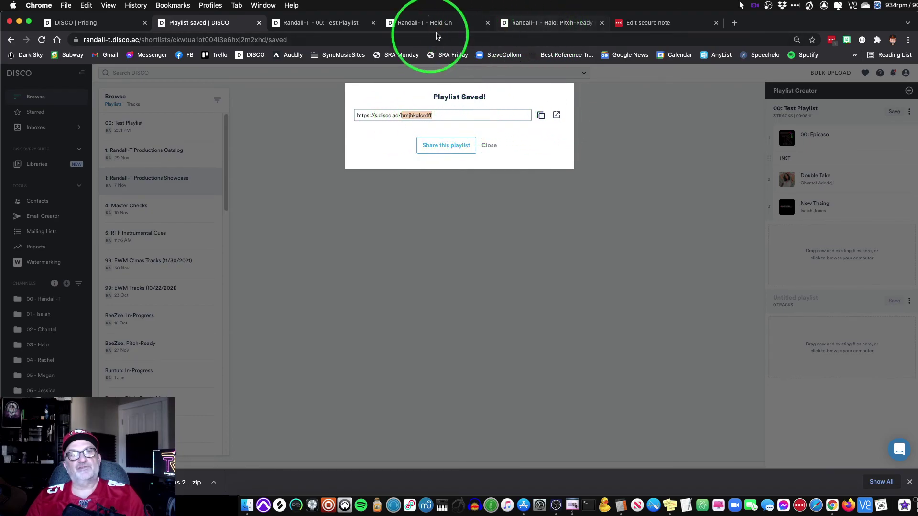
pyautogui.click(329, 26)
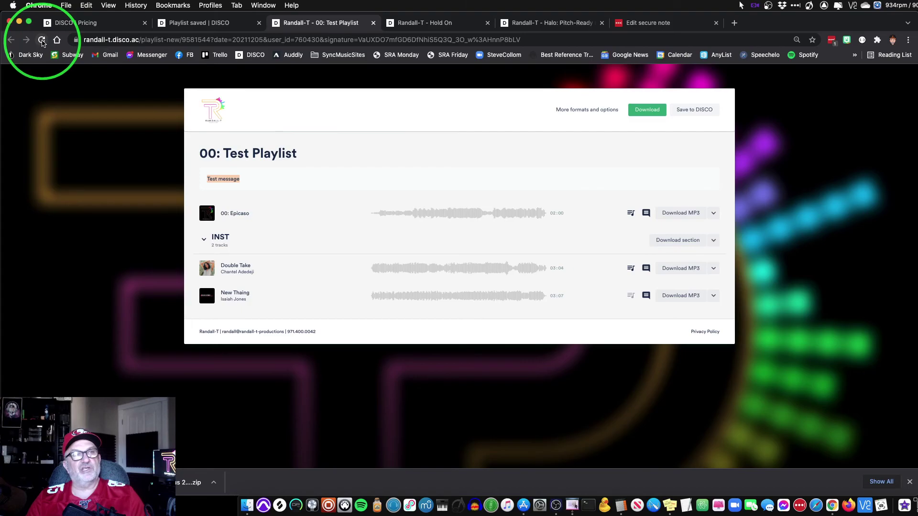
pyautogui.click(219, 238)
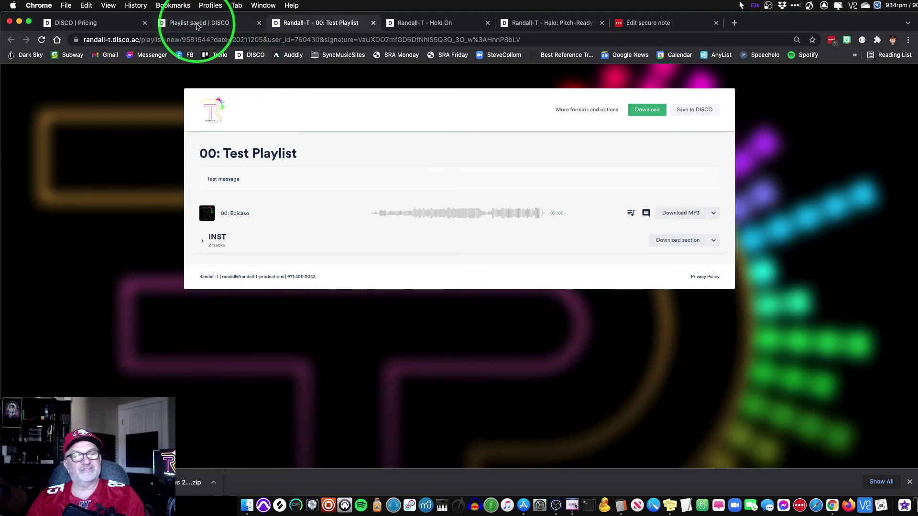
# - Return to the DISCO library and permanently delete all versions of 00: Test Playlist
pyautogui.click(198, 24)
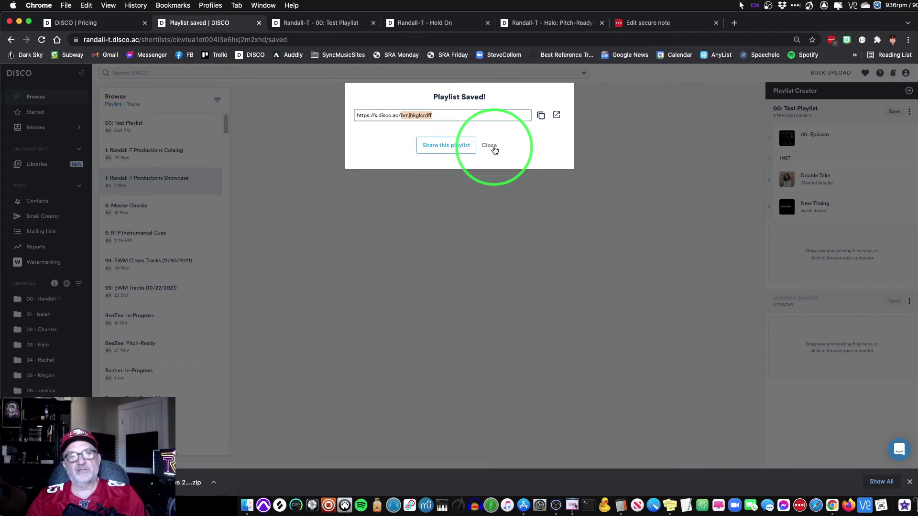
pyautogui.click(494, 150)
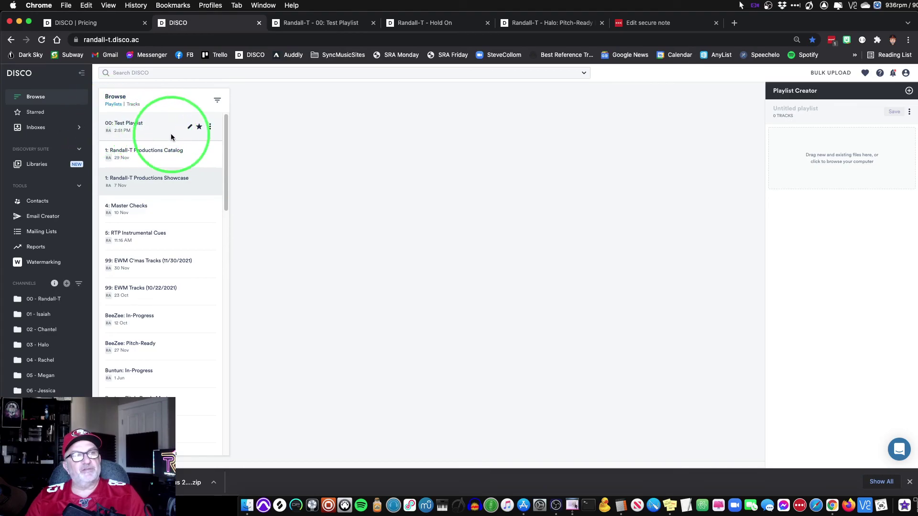
pyautogui.click(211, 128)
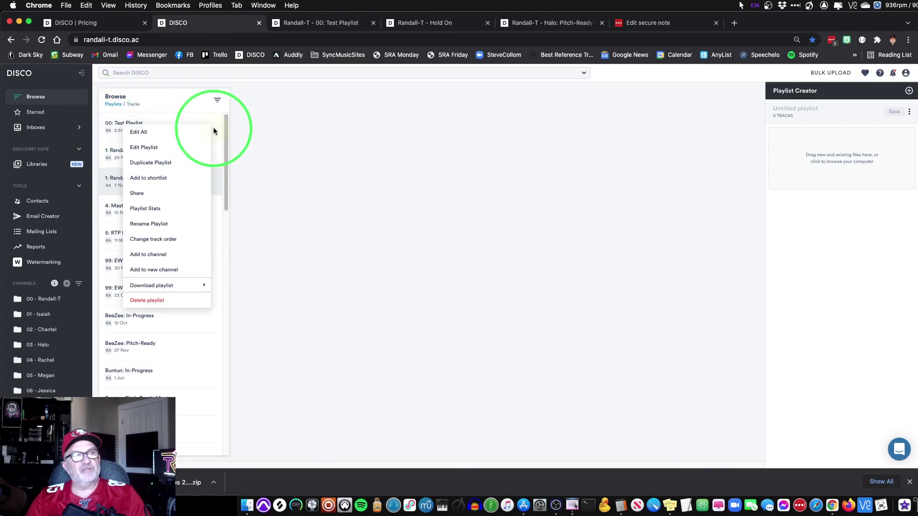
pyautogui.moveTo(172, 294)
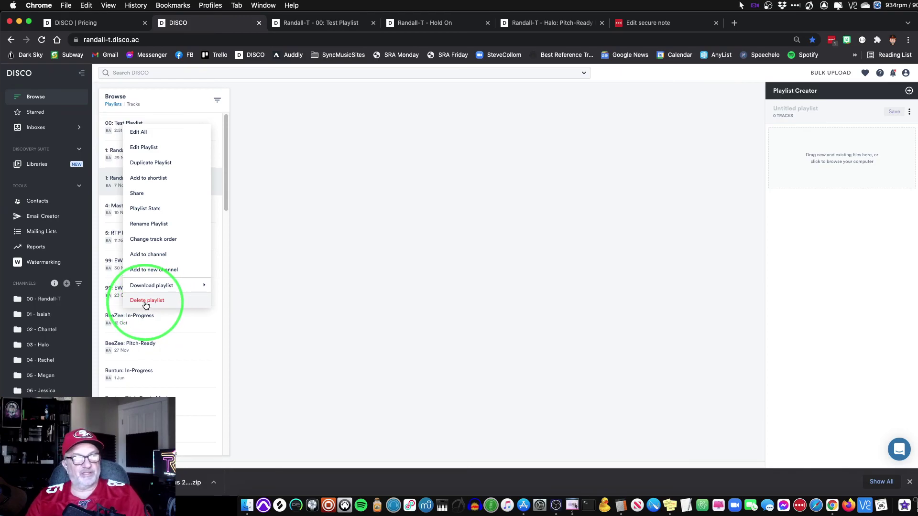
pyautogui.click(148, 301)
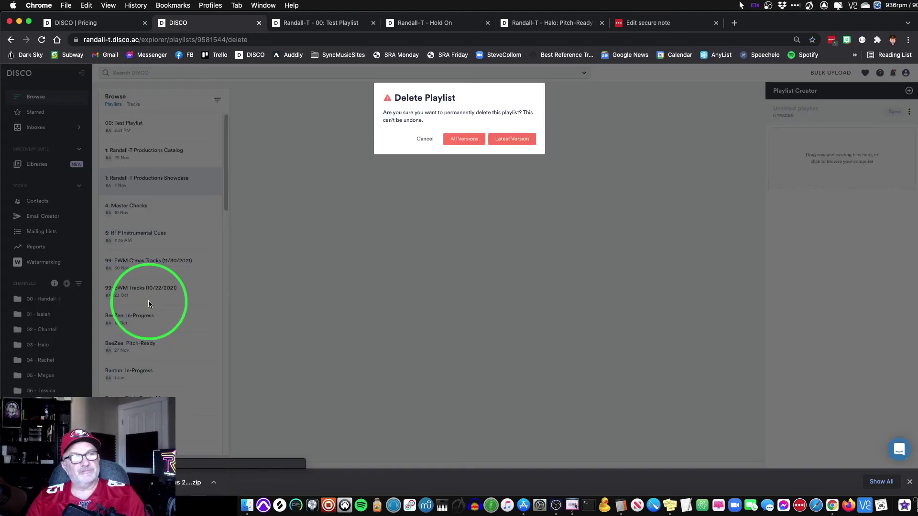
pyautogui.click(462, 142)
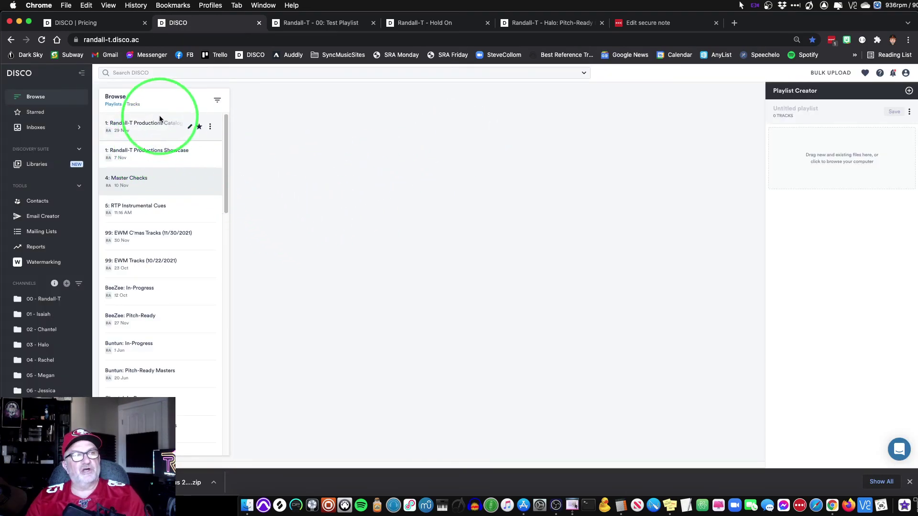
# - Switch the Browse list from playlists to tracks
pyautogui.click(133, 105)
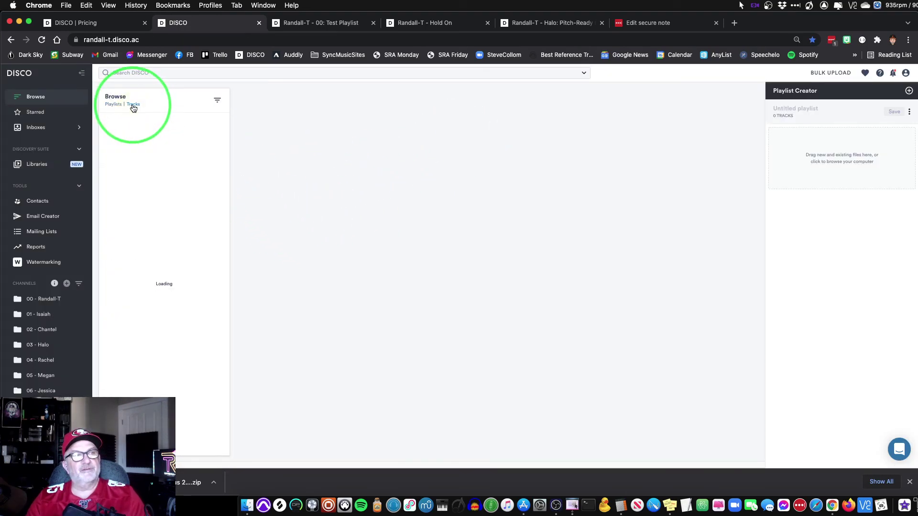